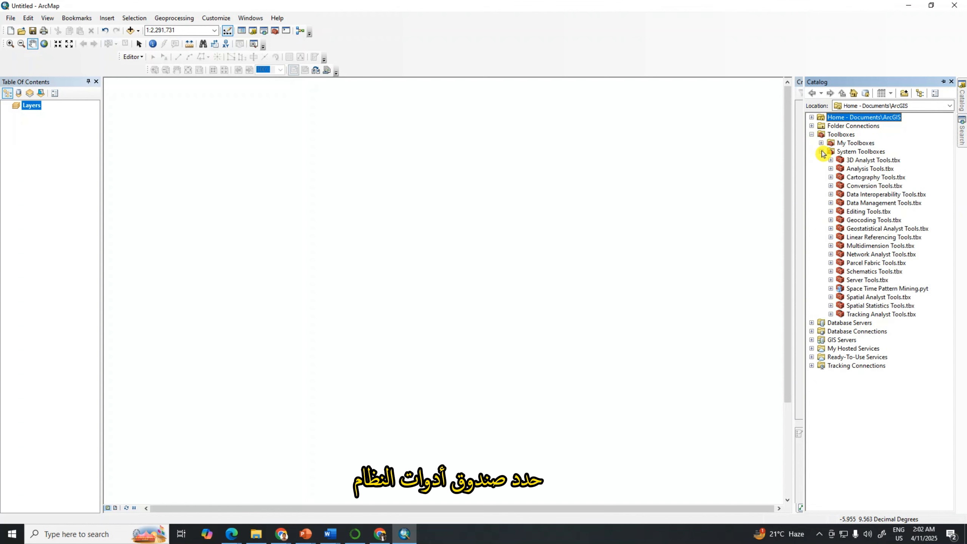
# - Open the Make NetCDF Table View tool and load the first pr_day_ACCESS-CM2_ssp245 NetCDF file from the Climate Data folder as input
pyautogui.click(831, 246)
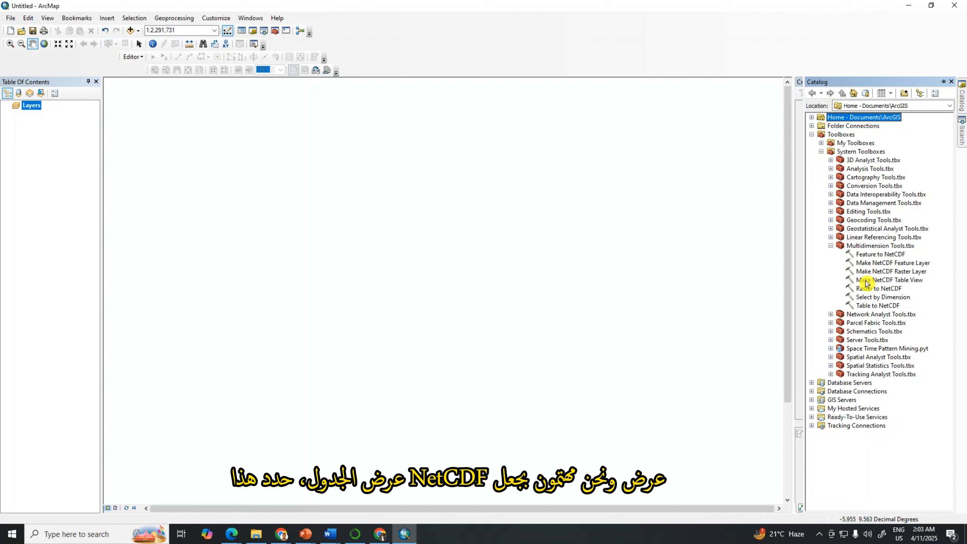
pyautogui.click(880, 283)
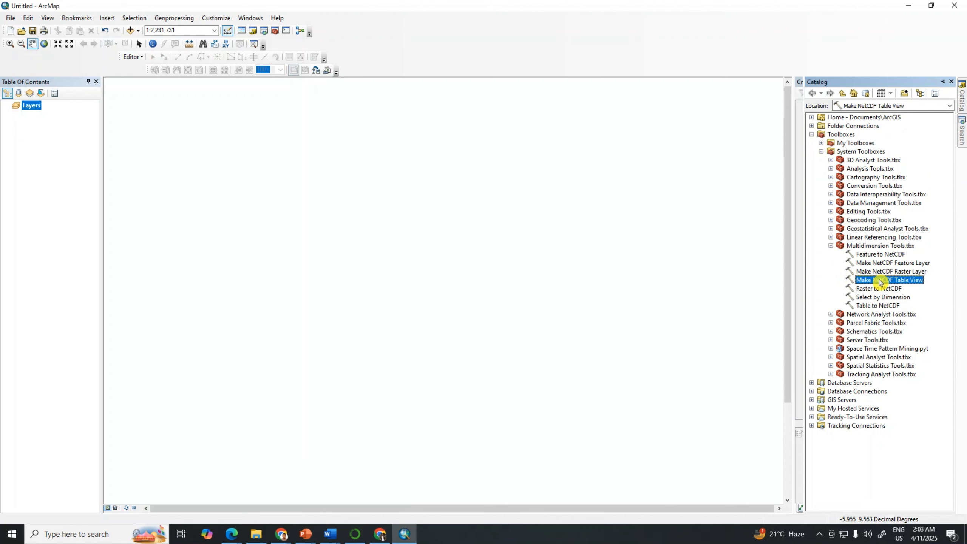
pyautogui.doubleClick(880, 283)
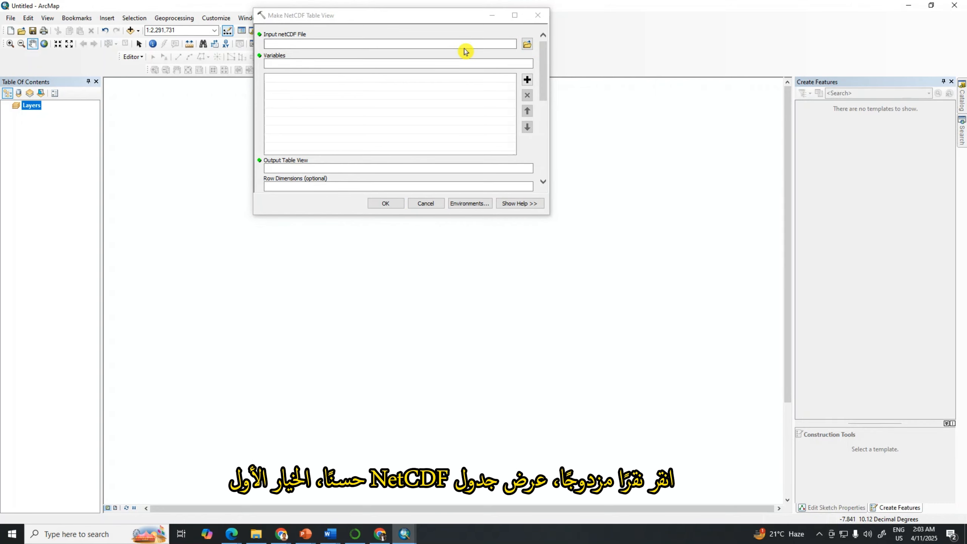
pyautogui.click(527, 45)
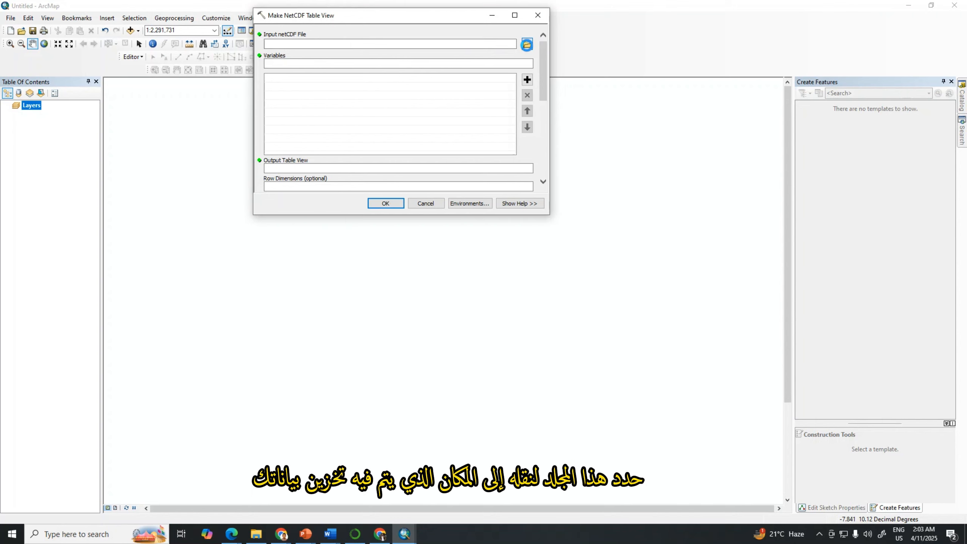
pyautogui.click(527, 45)
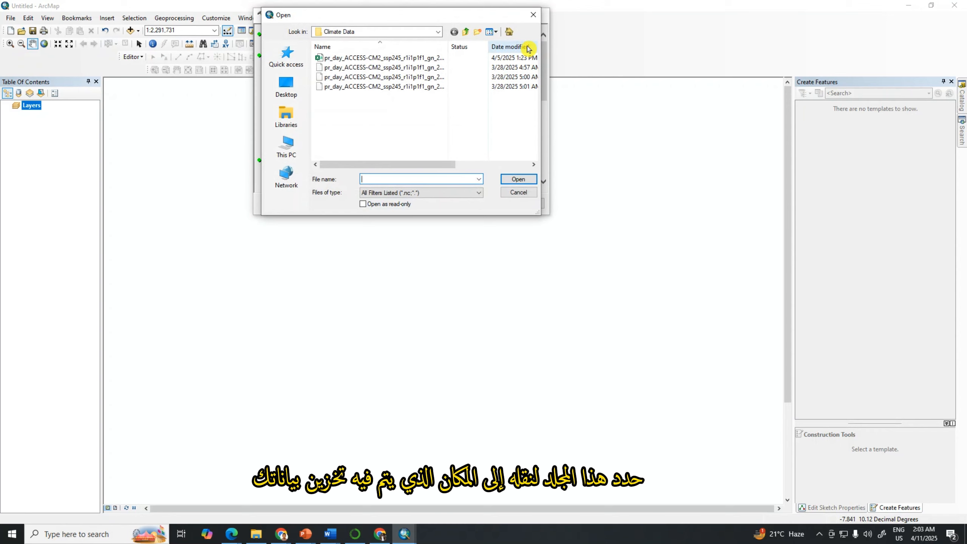
pyautogui.click(366, 68)
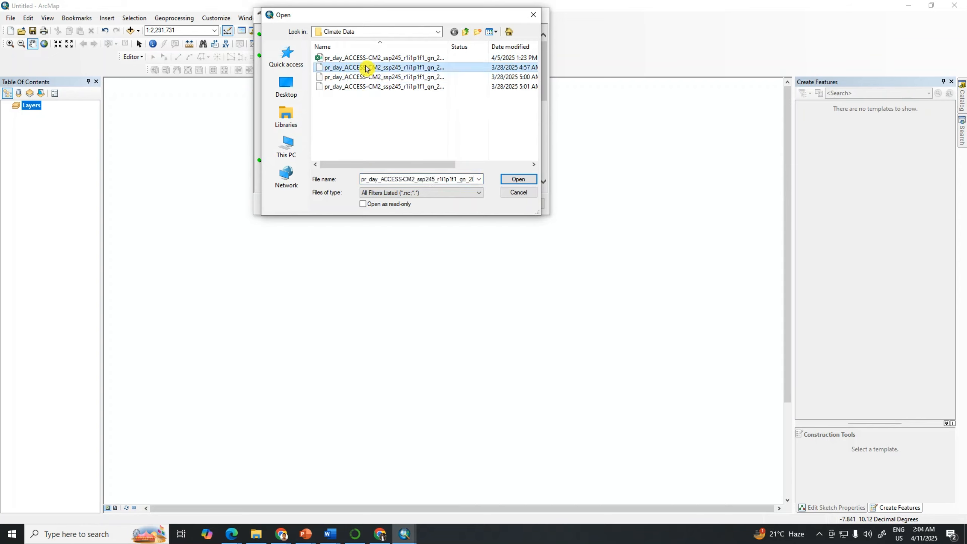
pyautogui.click(521, 179)
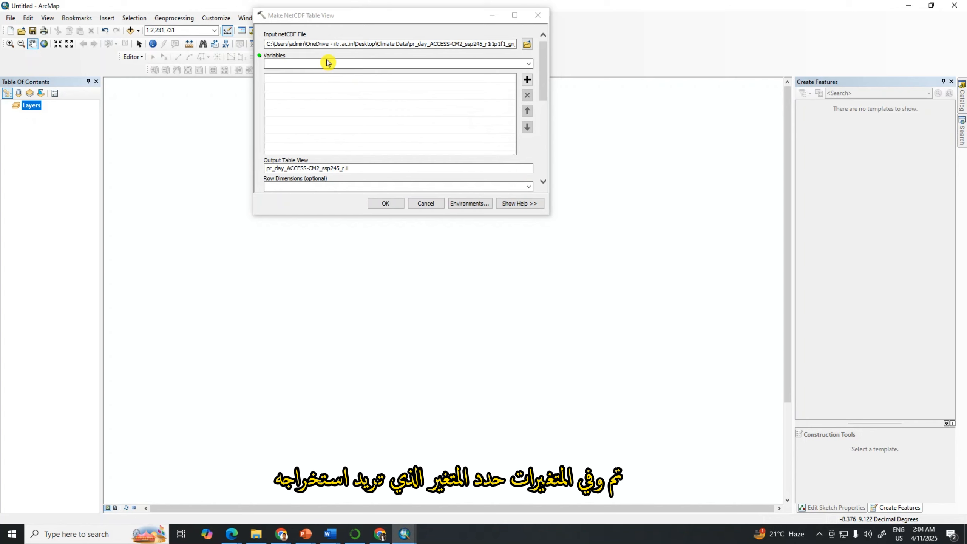
# - Add pr as the variable to extract and time as the row dimension of the table view
pyautogui.click(529, 64)
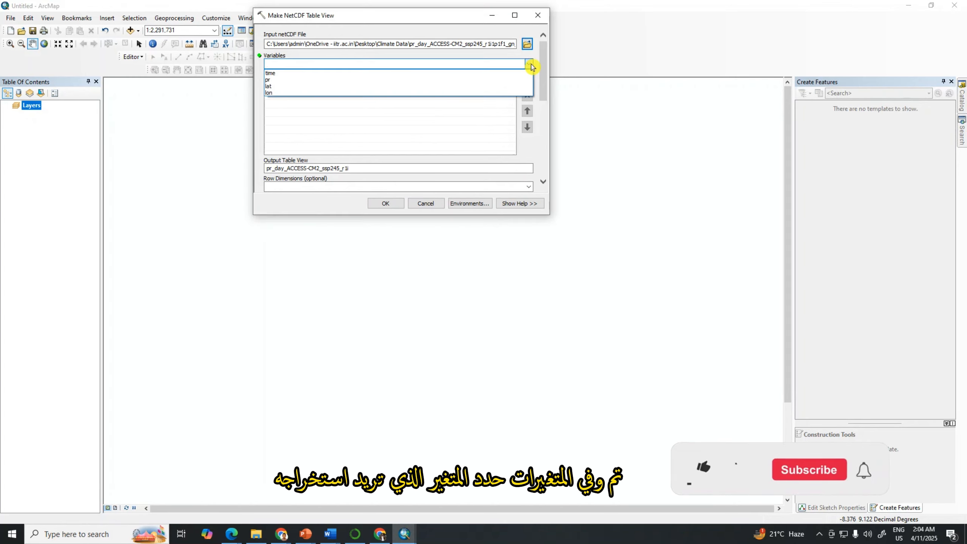
pyautogui.click(286, 83)
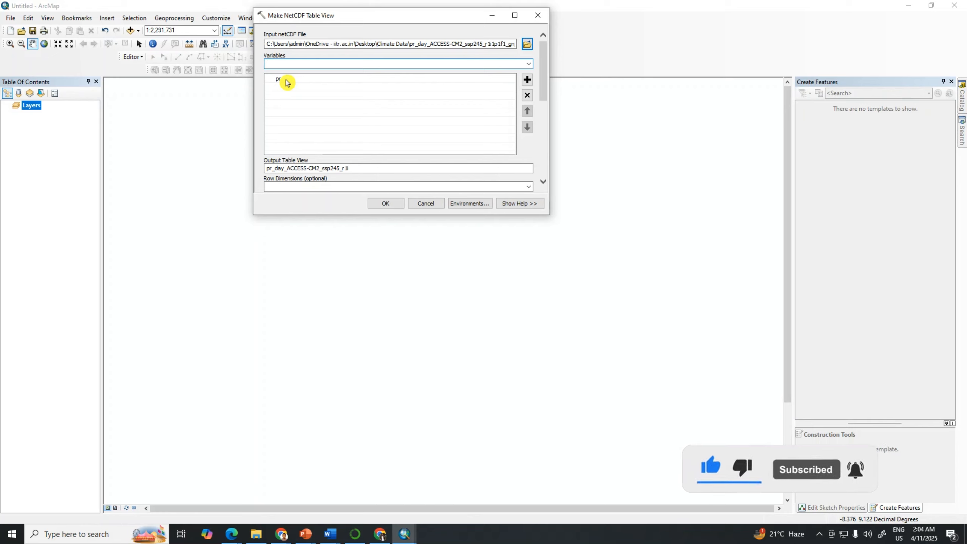
pyautogui.scroll(-1, 540, 159)
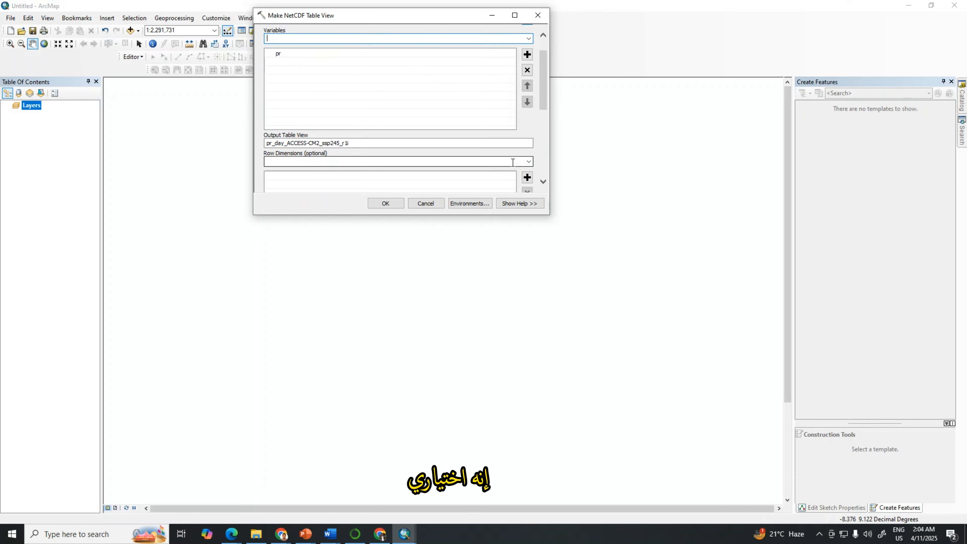
pyautogui.click(530, 163)
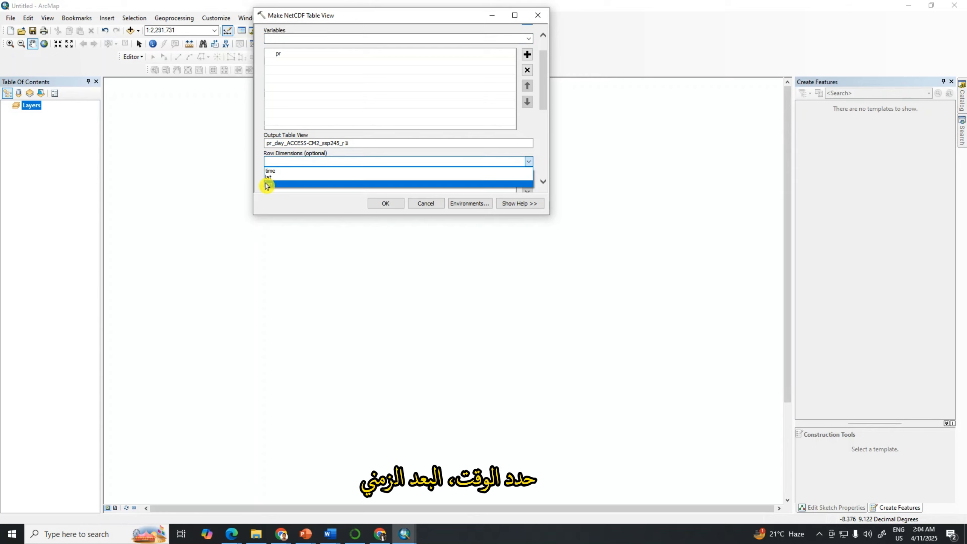
pyautogui.click(269, 172)
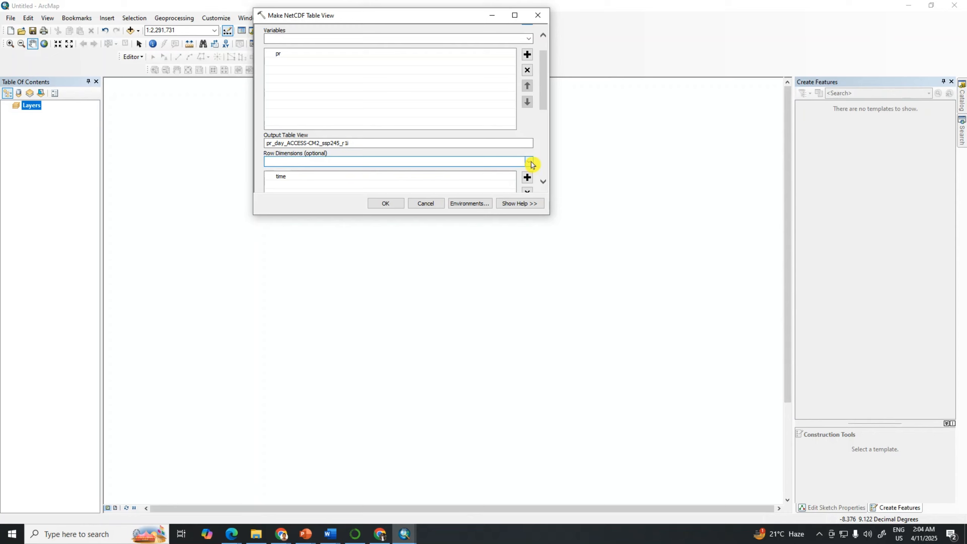
# - Add lat and lon as the dimension values for the table view
pyautogui.scroll(-1, 540, 169)
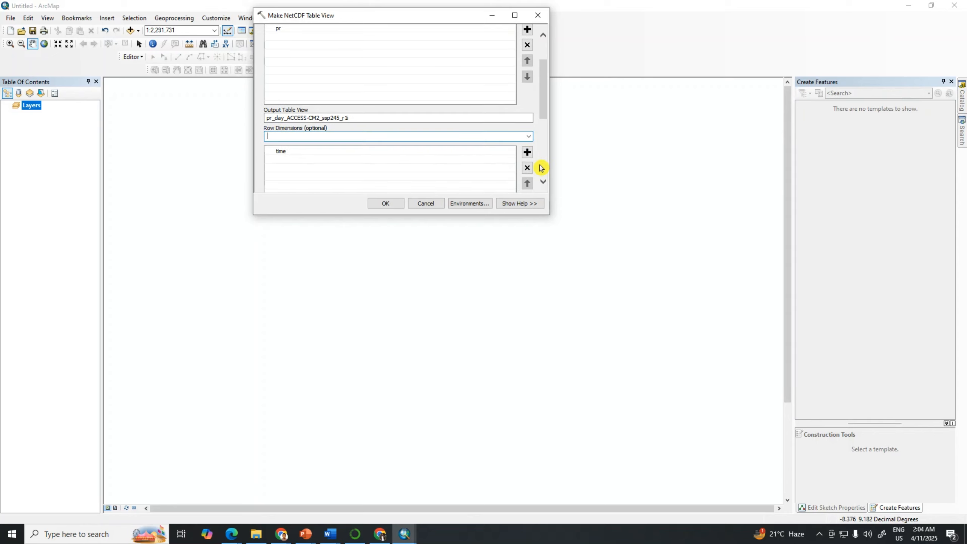
pyautogui.scroll(-3, 541, 169)
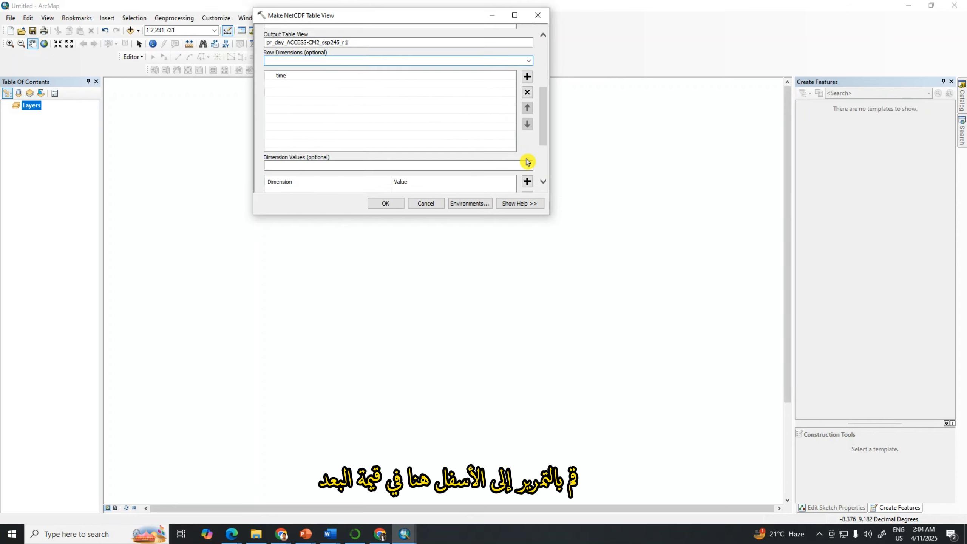
pyautogui.scroll(-1, 528, 162)
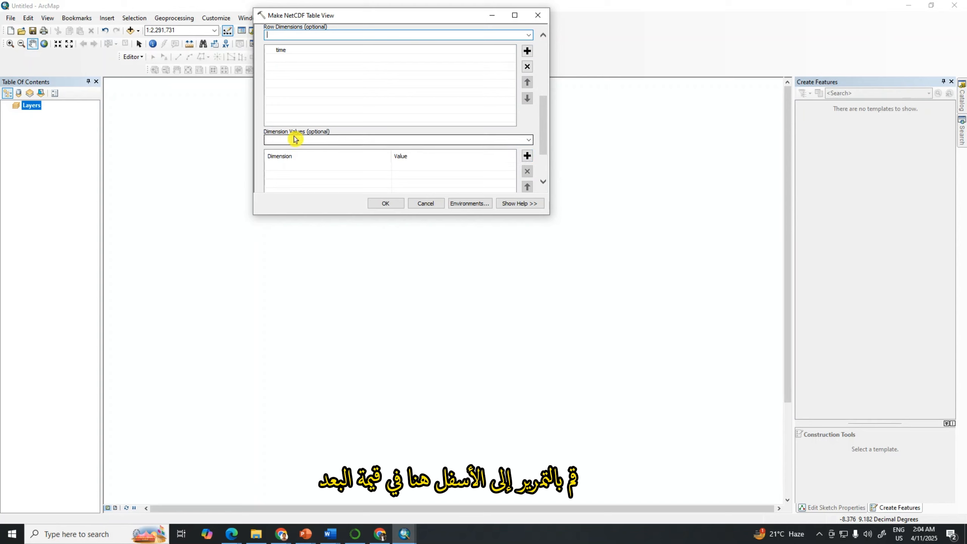
pyautogui.click(530, 143)
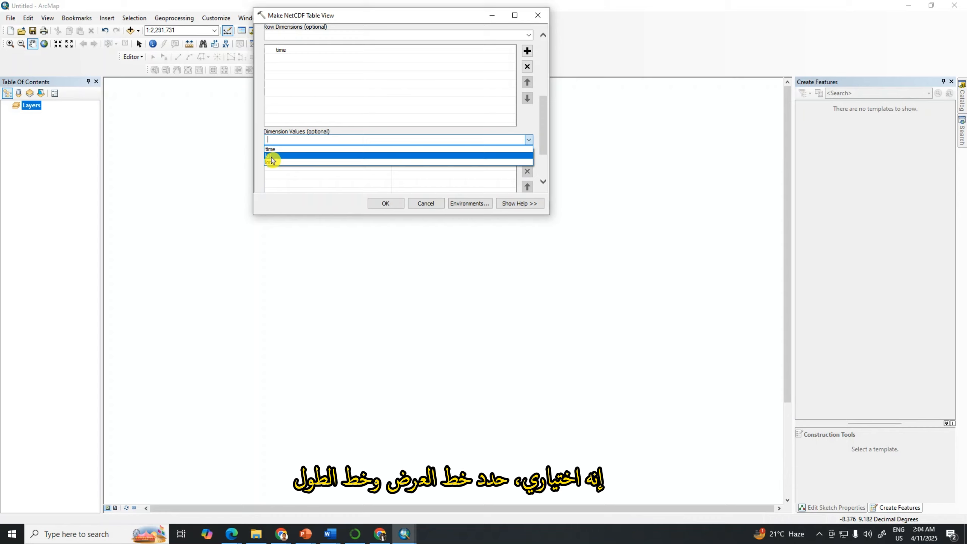
pyautogui.click(271, 157)
pyautogui.click(529, 140)
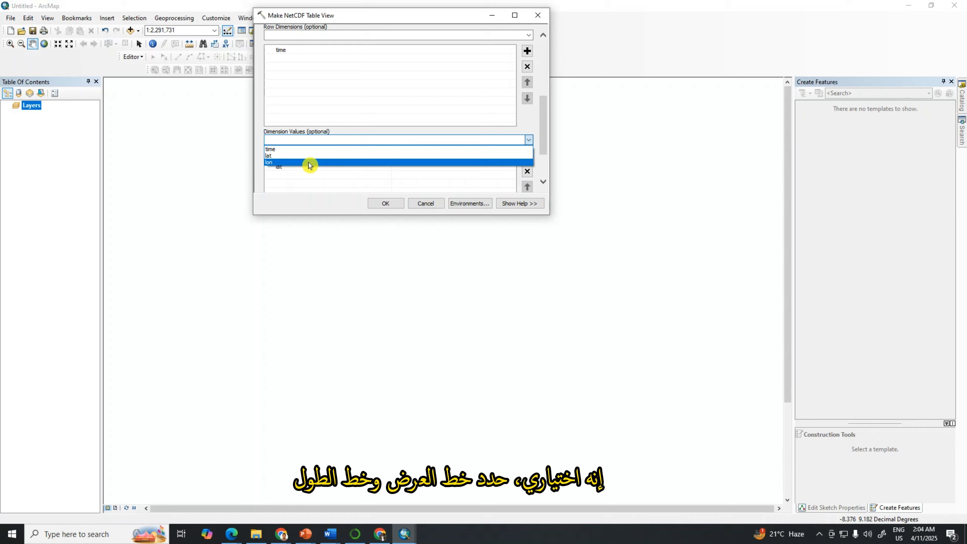
pyautogui.click(278, 162)
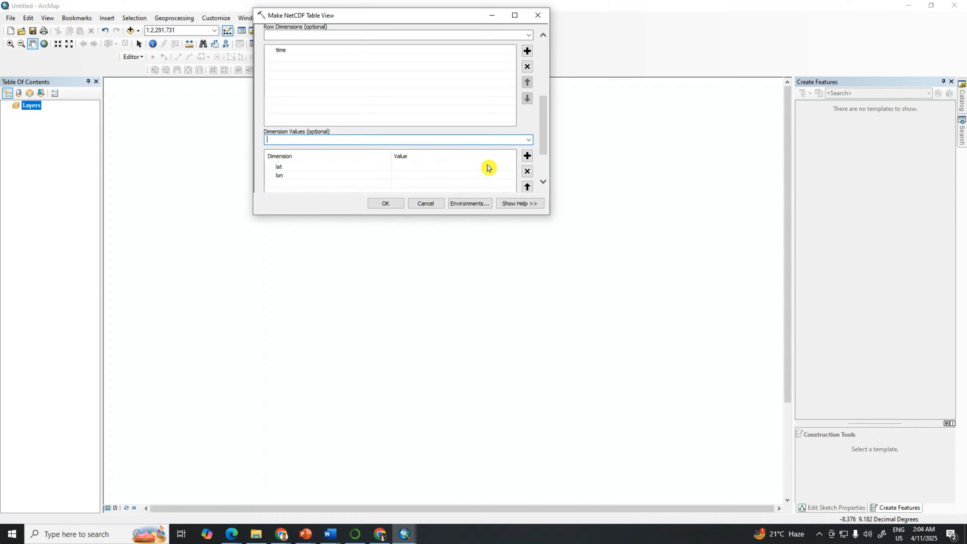
# - Set the lat value to 16.7 and the lon value to 37.8, and run the tool
pyautogui.scroll(-2, 546, 167)
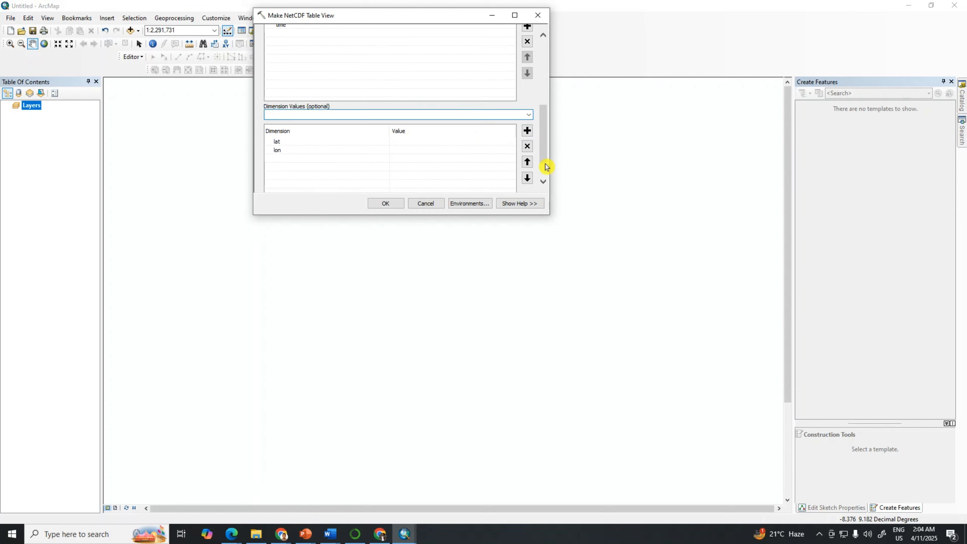
pyautogui.scroll(-2, 546, 167)
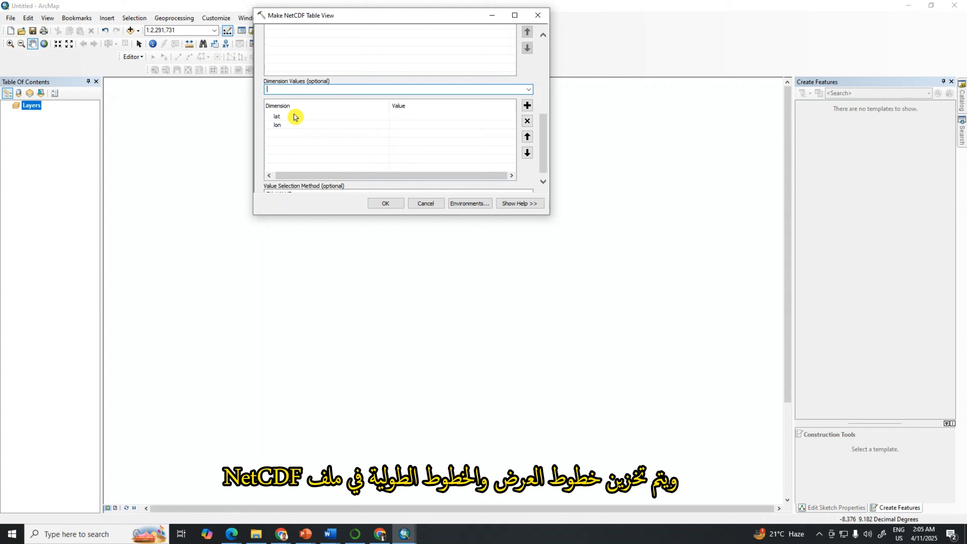
pyautogui.click(422, 118)
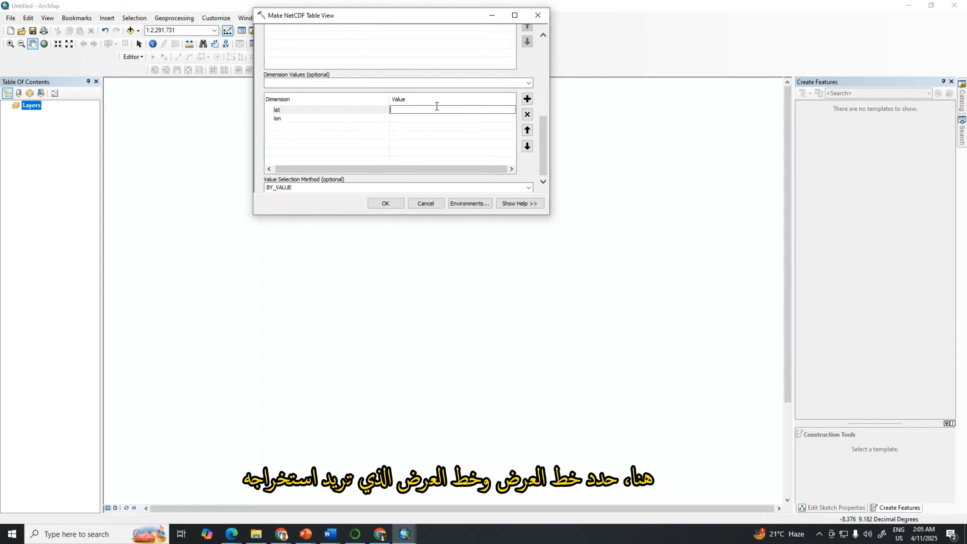
pyautogui.click(478, 106)
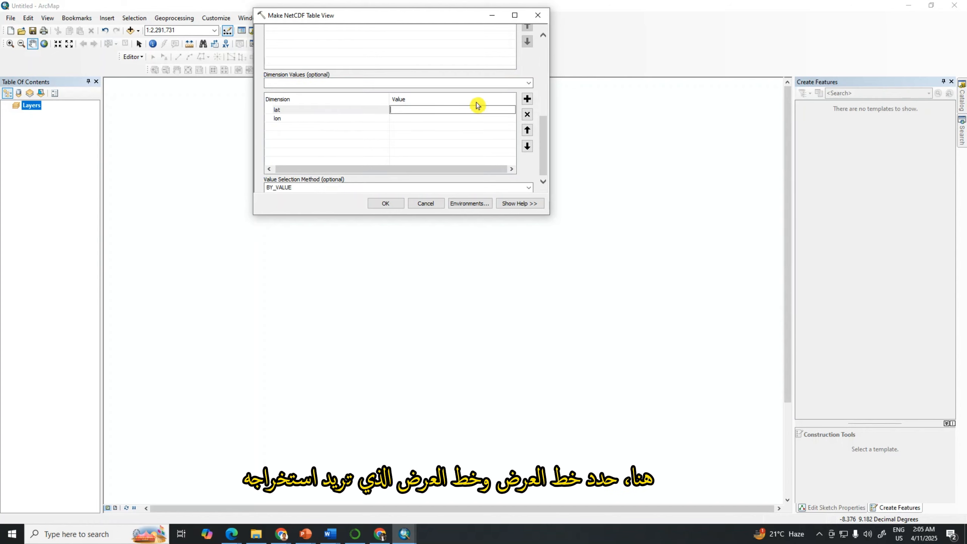
pyautogui.click(400, 111)
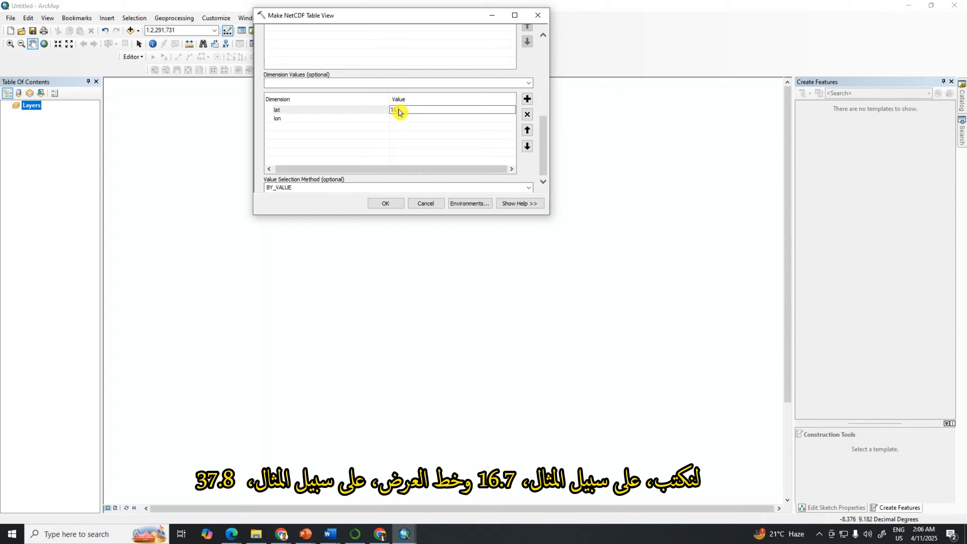
pyautogui.write('16.7')
pyautogui.click(398, 119)
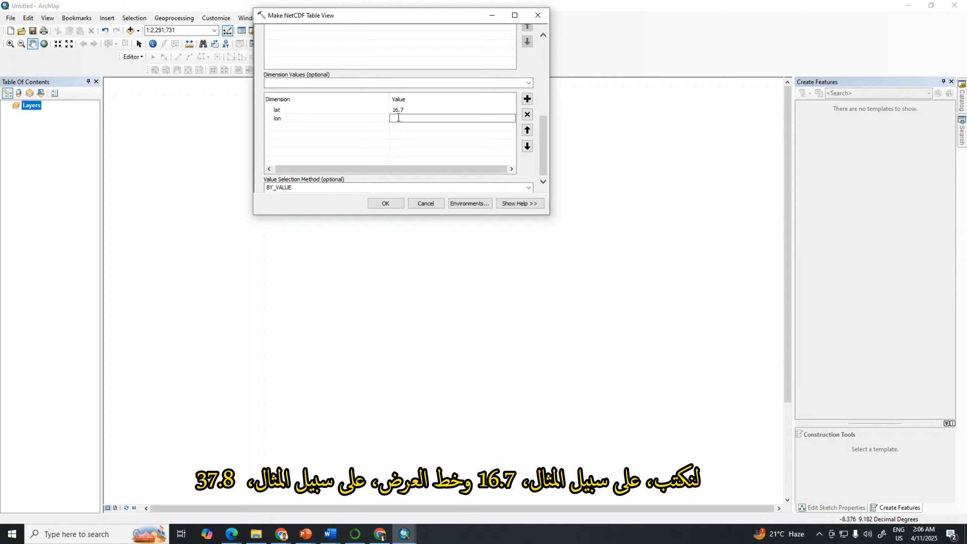
pyautogui.write('37.8')
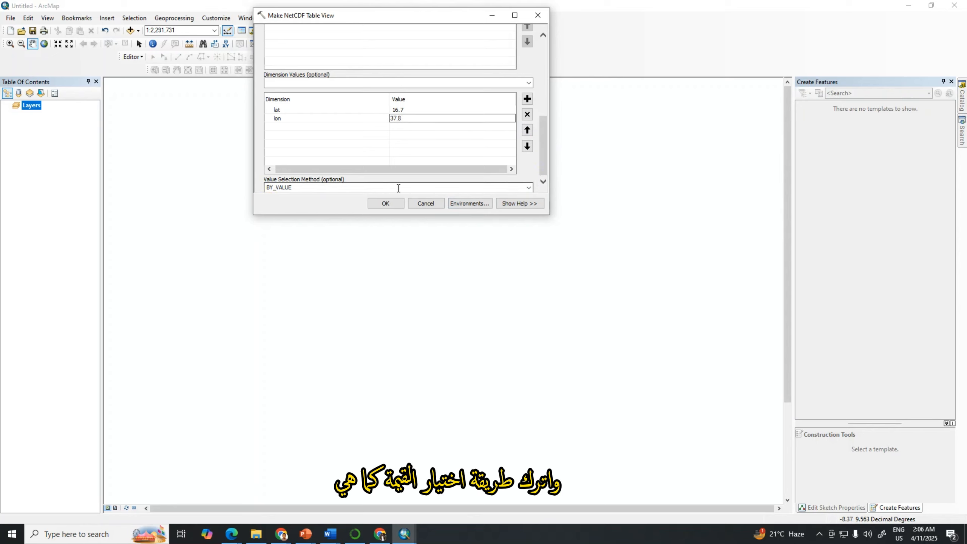
pyautogui.click(391, 206)
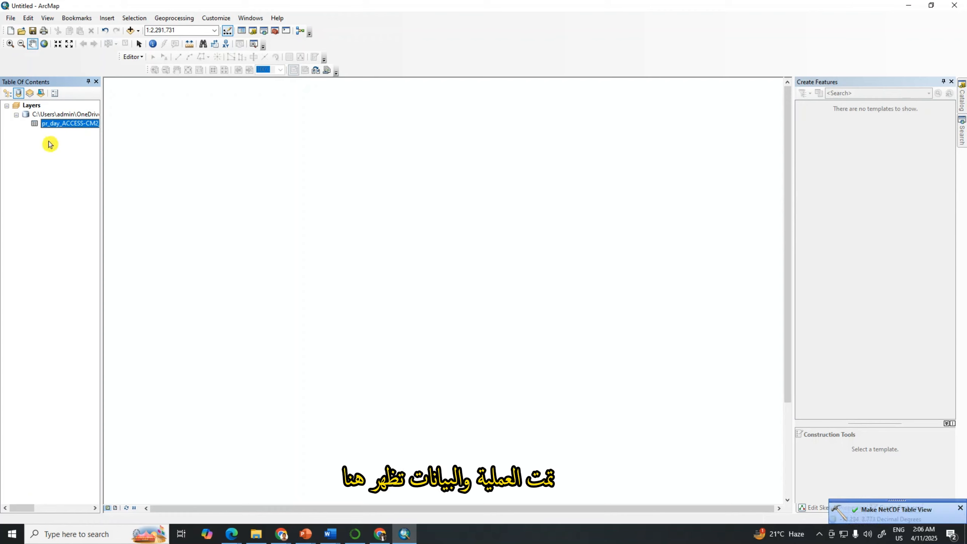
# - Open the extracted pr_day_ACCESS-CM2 table from the layer list and maximize its window
pyautogui.rightClick(36, 125)
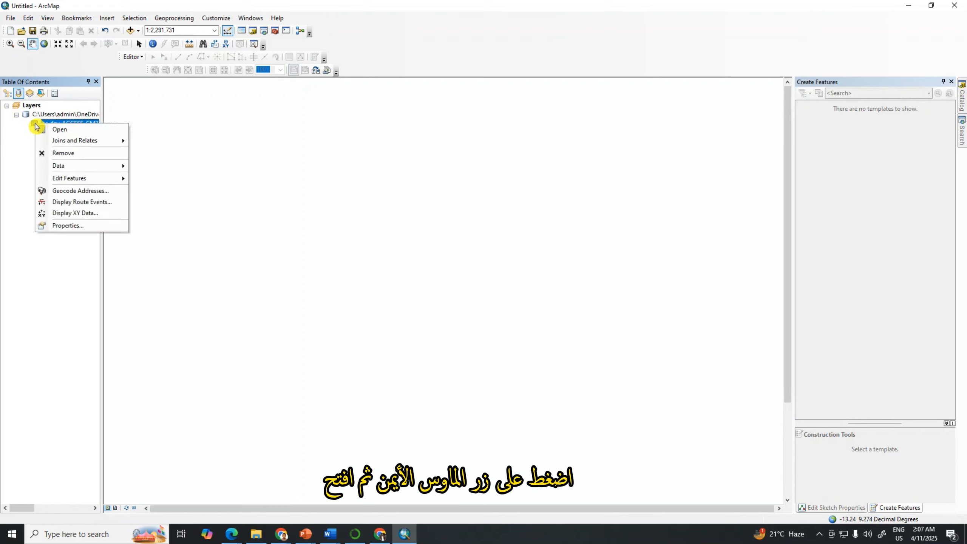
pyautogui.click(59, 130)
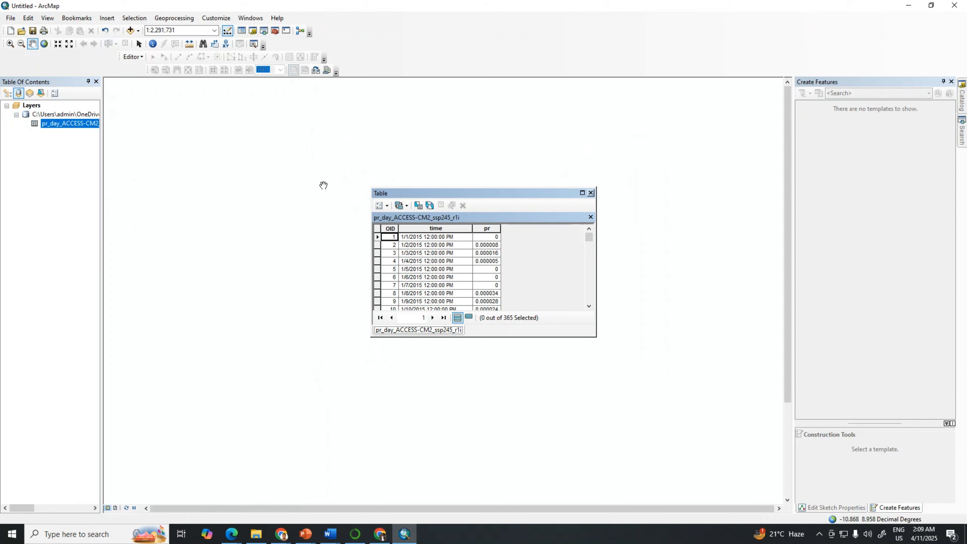
pyautogui.click(582, 193)
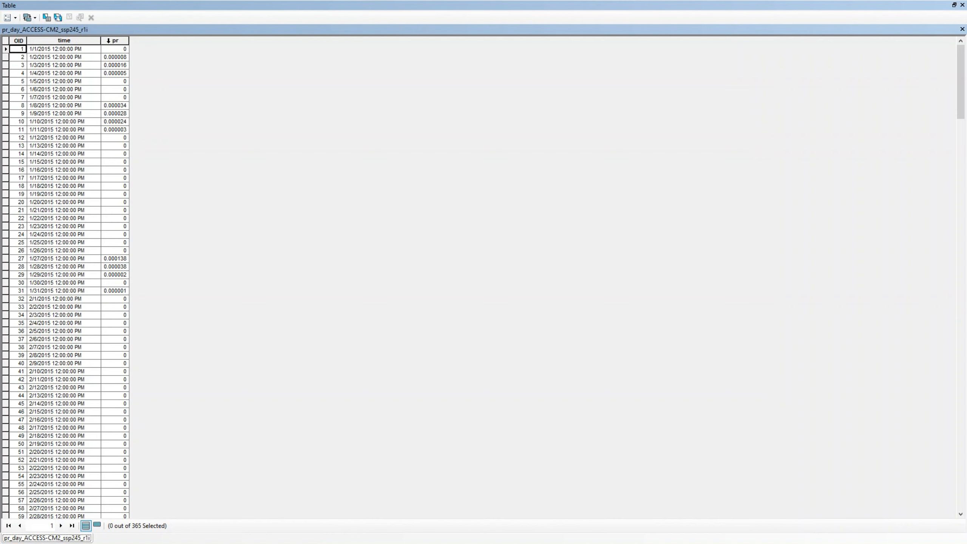
# - Select all records in the precipitation table and copy the selected rows
pyautogui.click(8, 18)
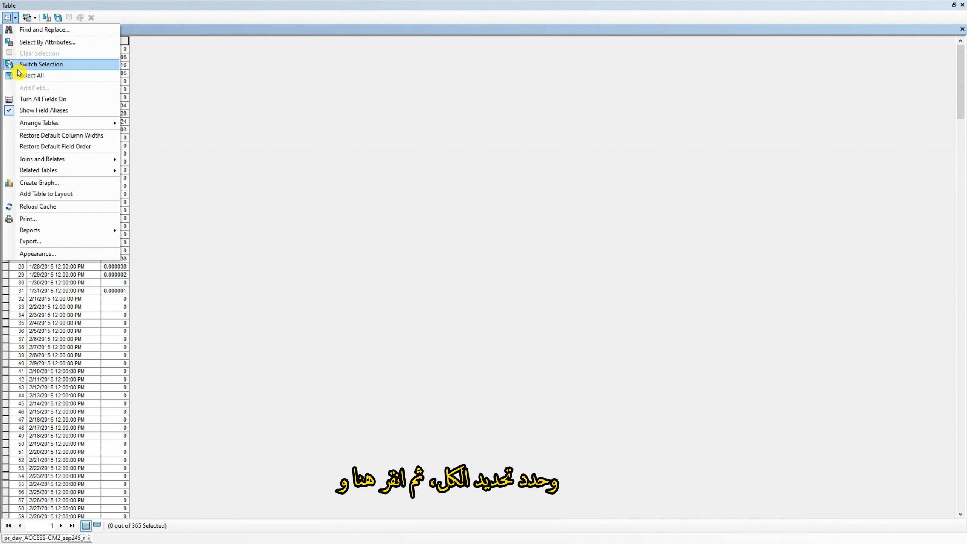
pyautogui.click(32, 77)
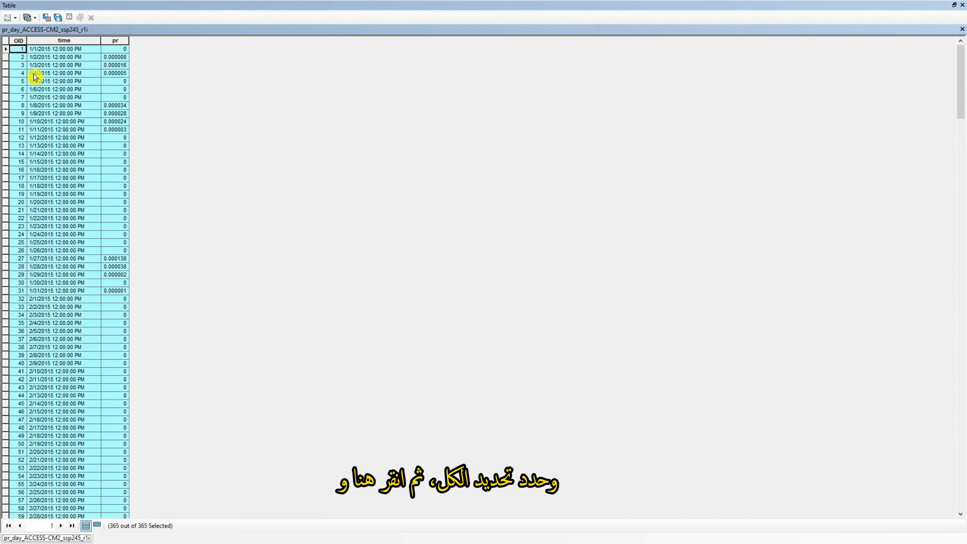
pyautogui.rightClick(7, 84)
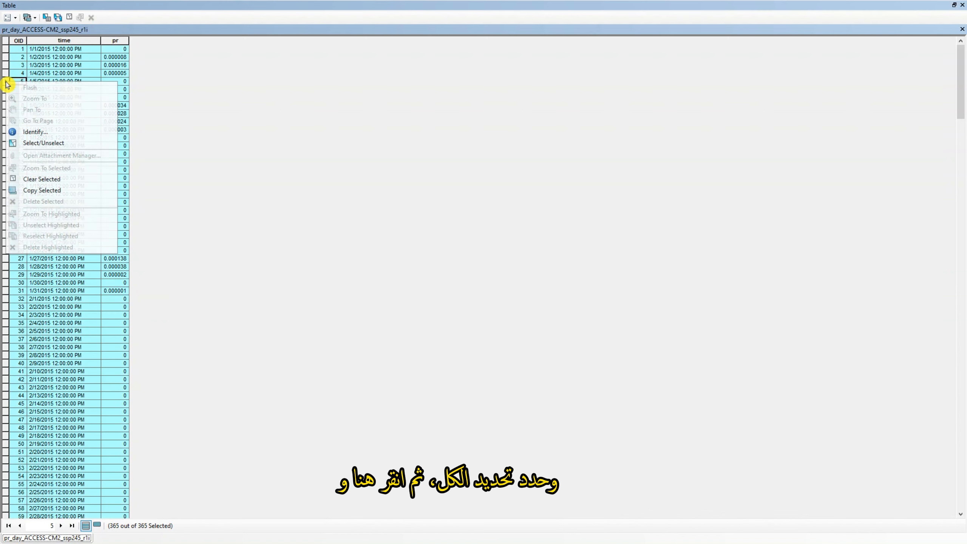
pyautogui.click(26, 191)
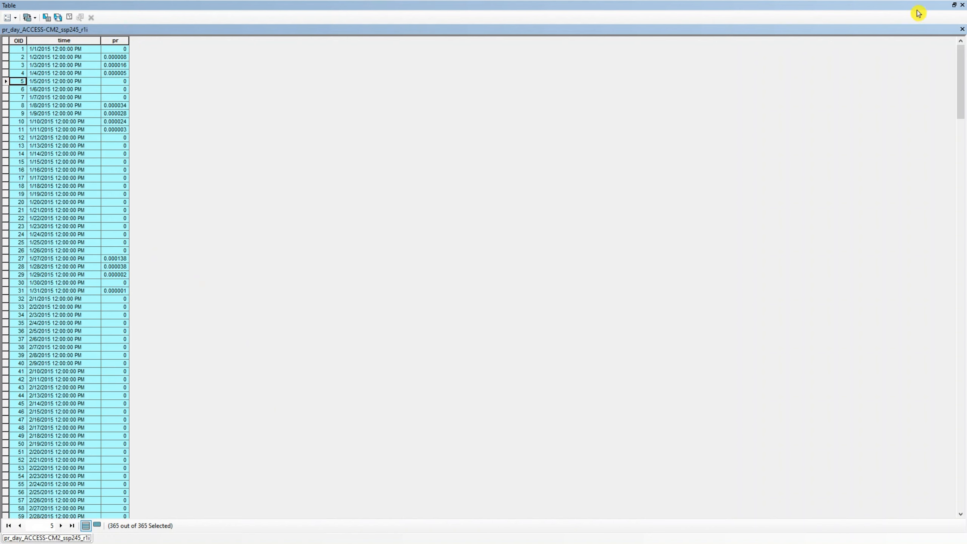
# - Open the 2015 precipitation CSV from the Climate Data folder in Excel and paste the copied records starting at cell K1
pyautogui.click(954, 5)
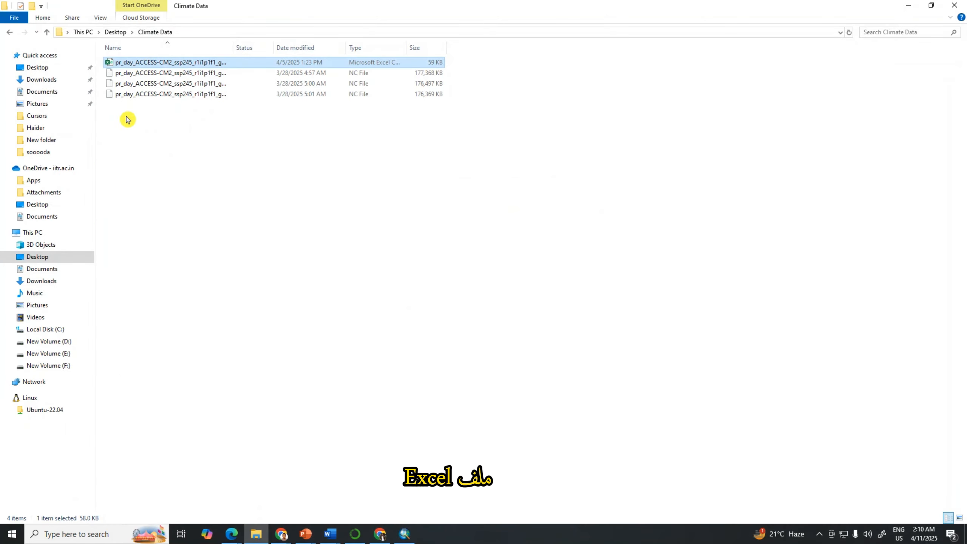
pyautogui.doubleClick(127, 65)
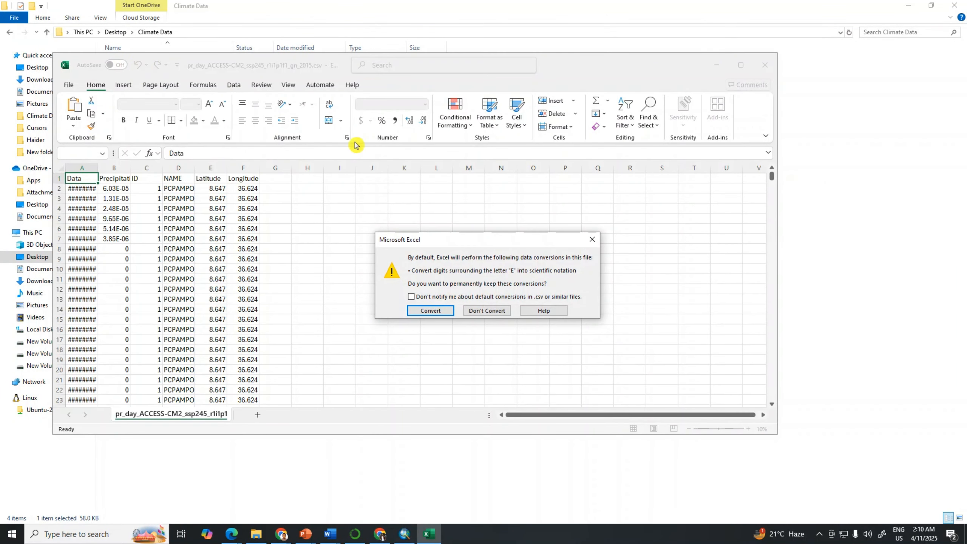
pyautogui.click(588, 242)
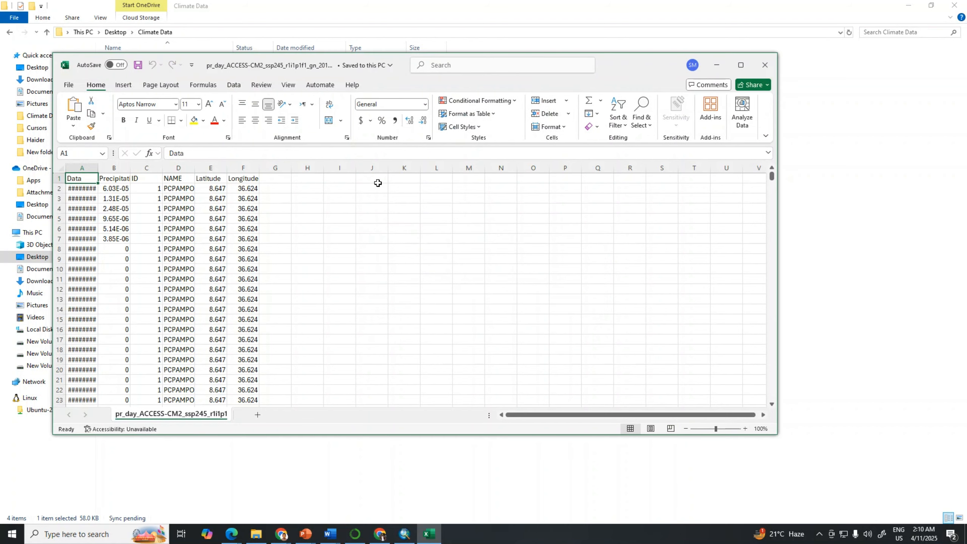
pyautogui.click(412, 178)
pyautogui.rightClick(410, 179)
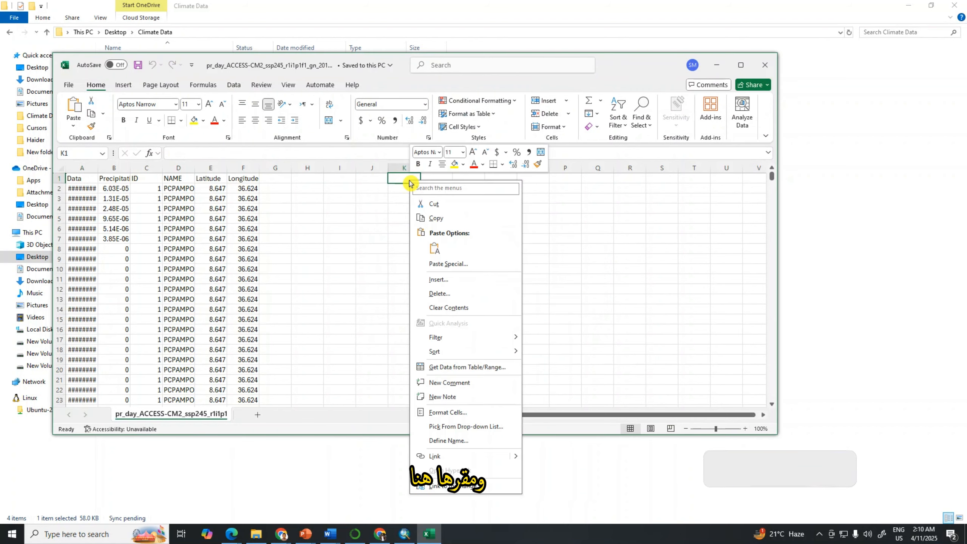
pyautogui.click(435, 249)
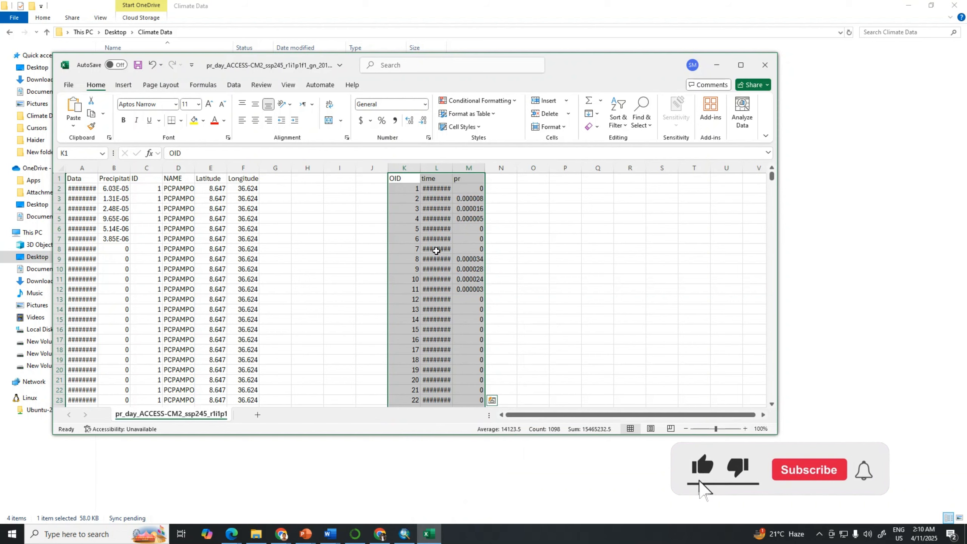
# - Maximize the workbook window and widen the pasted time column so its dates are readable
pyautogui.click(741, 64)
pyautogui.scroll(-5, 392, 150)
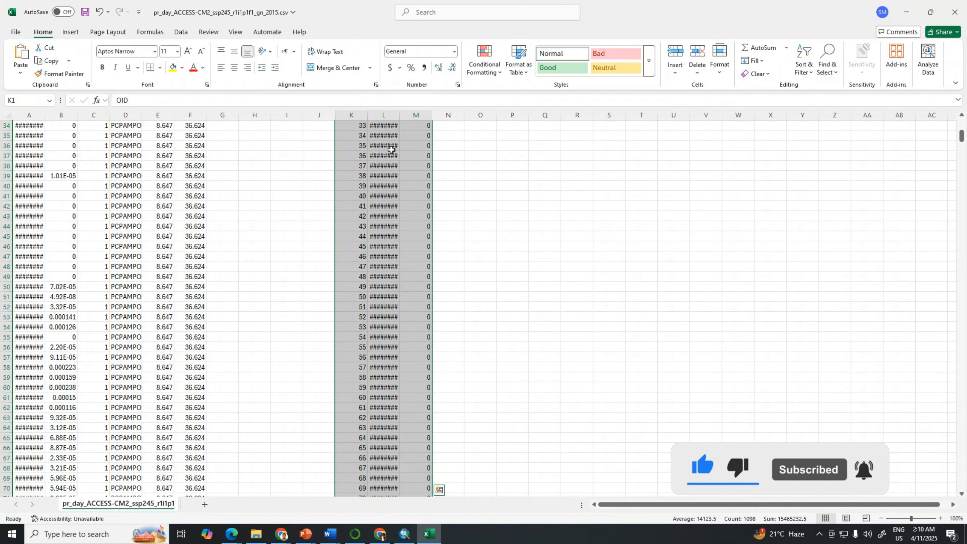
pyautogui.scroll(5, 391, 150)
pyautogui.moveTo(399, 111); pyautogui.dragTo(428, 107)
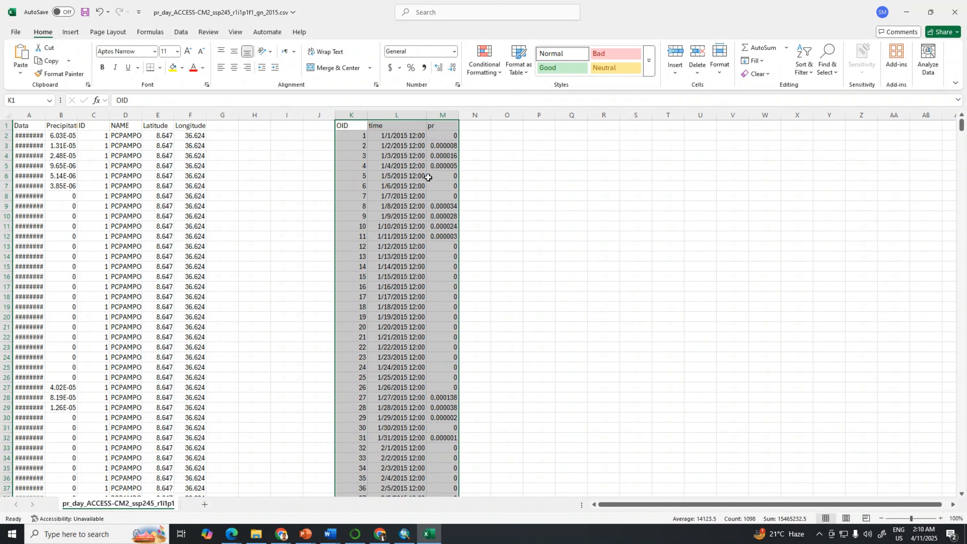
# - Switch back to ArcMap, close the attribute table window, and start a data export of the pr_day_ACCESS-CM2 table
pyautogui.click(909, 13)
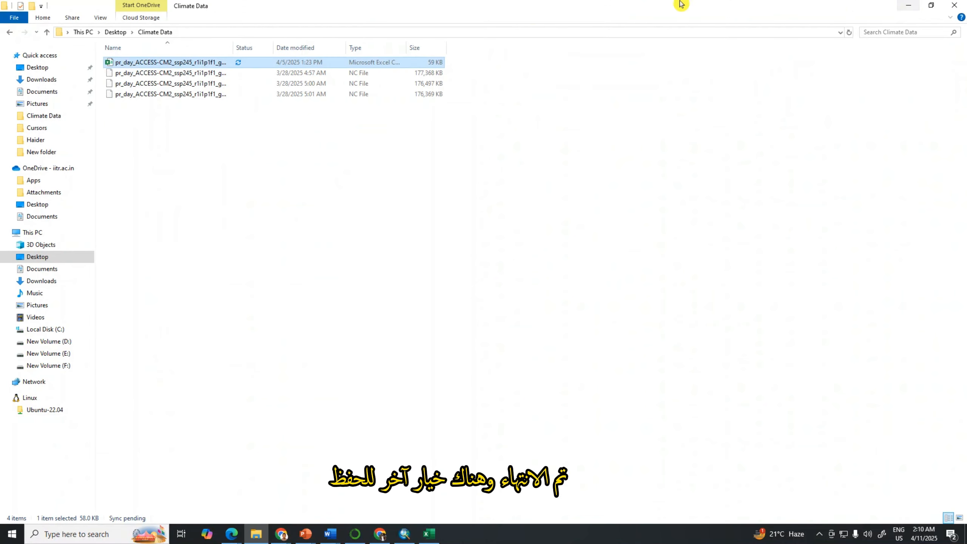
pyautogui.click(909, 6)
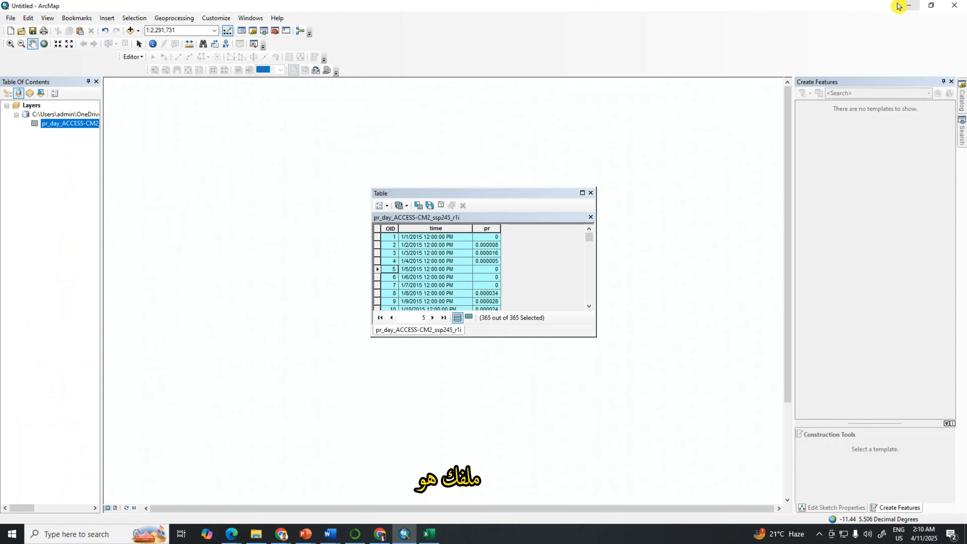
pyautogui.click(591, 193)
pyautogui.rightClick(56, 126)
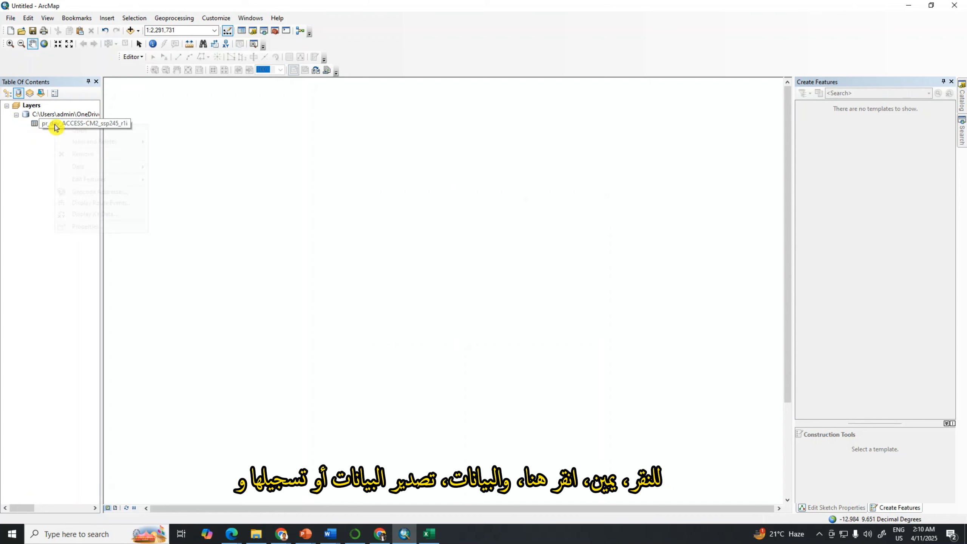
pyautogui.moveTo(74, 167)
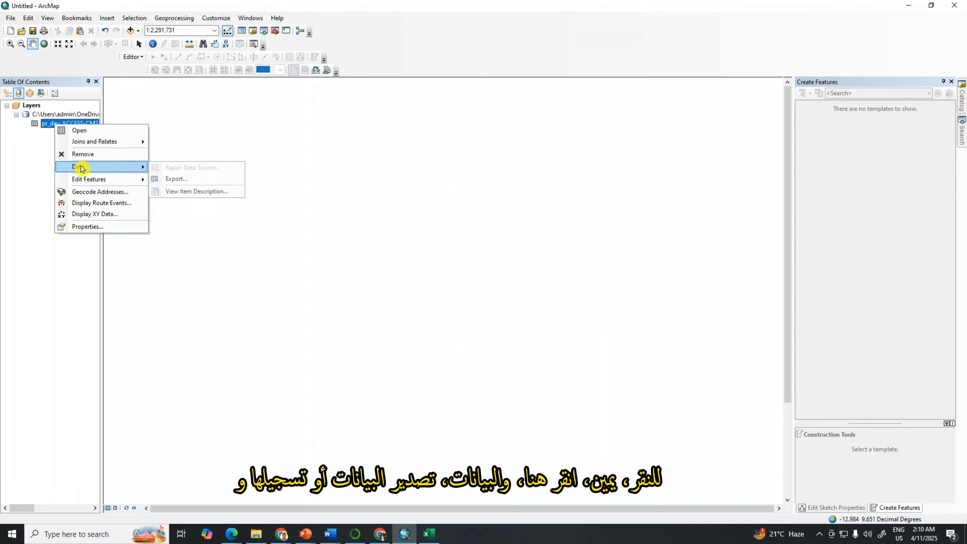
pyautogui.click(168, 178)
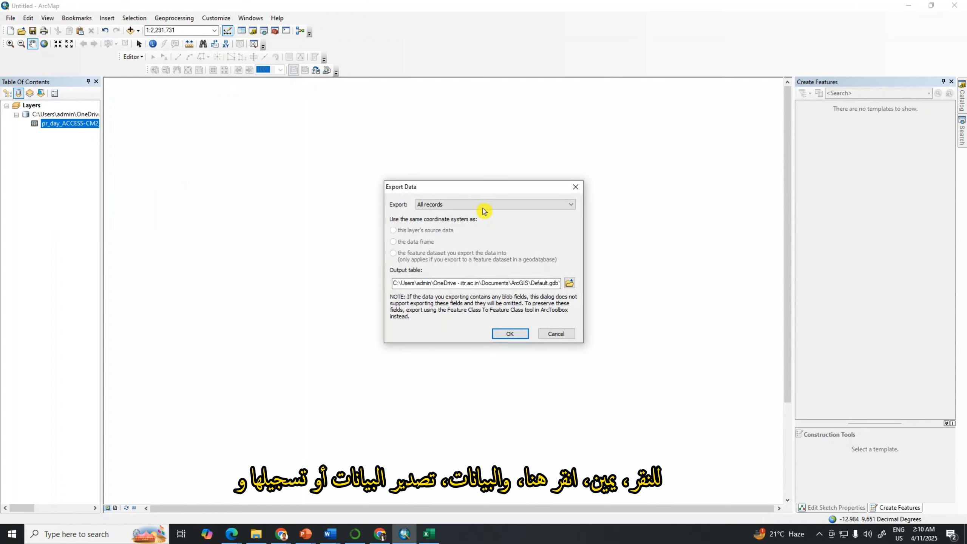
# - Export all records as the text file Export_Output_3.txt to the Desktop\Climate Data folder and add the new table to the map
pyautogui.click(569, 284)
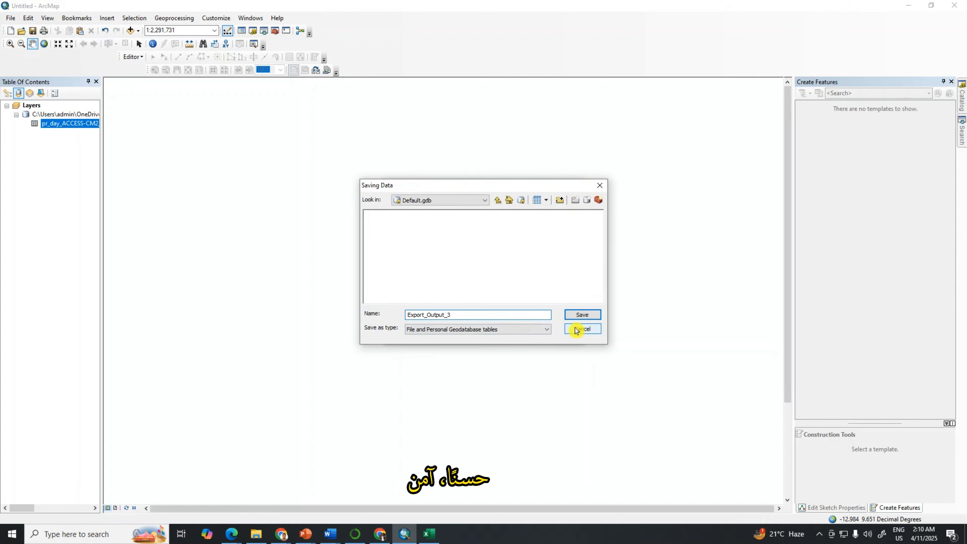
pyautogui.click(579, 315)
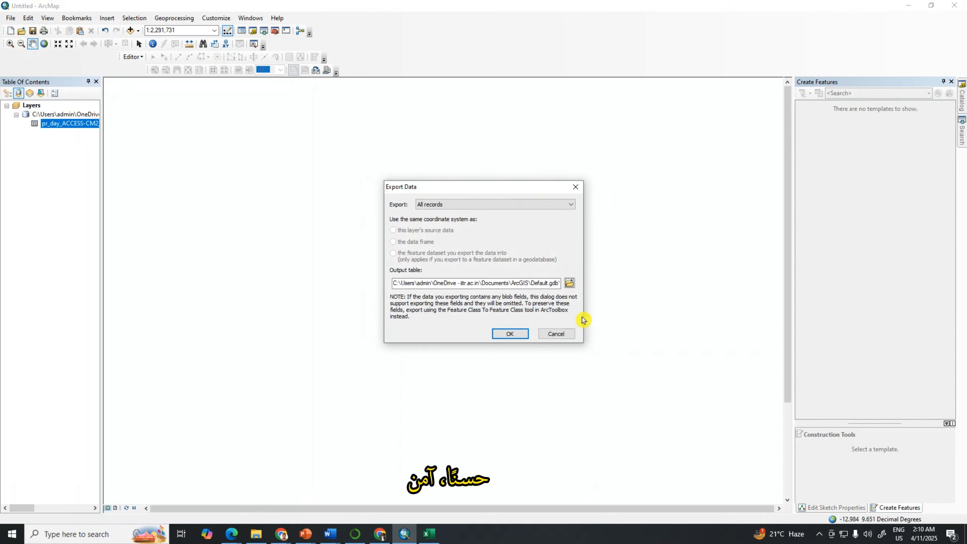
pyautogui.click(568, 283)
pyautogui.click(534, 330)
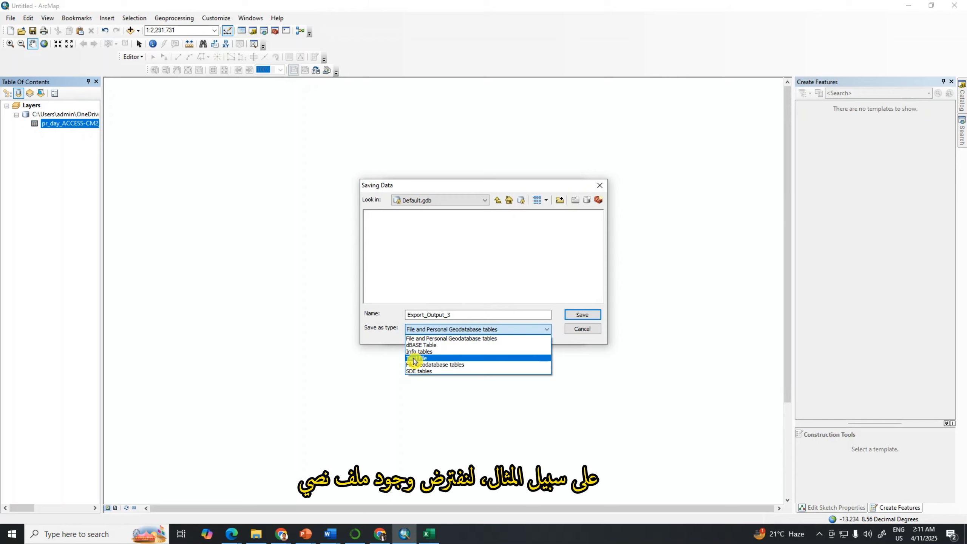
pyautogui.click(414, 361)
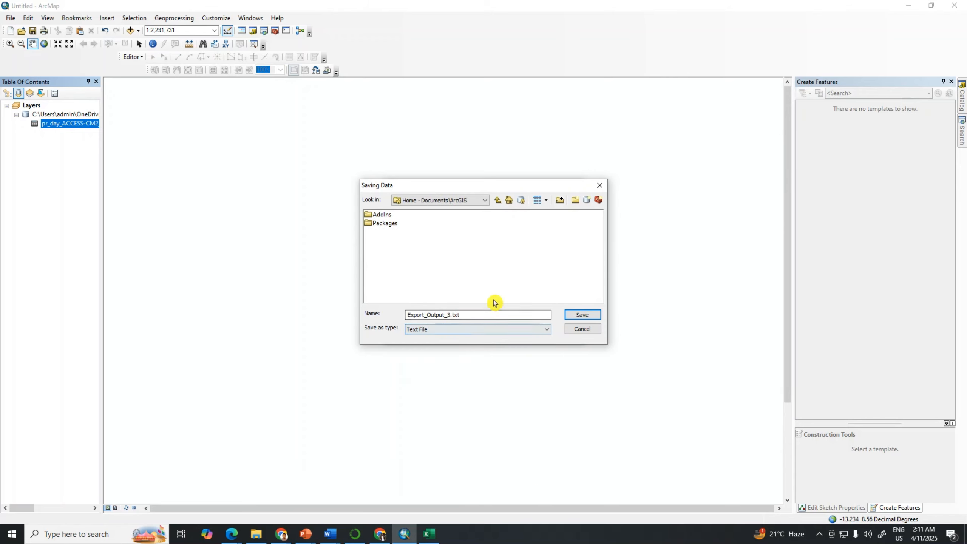
pyautogui.click(484, 201)
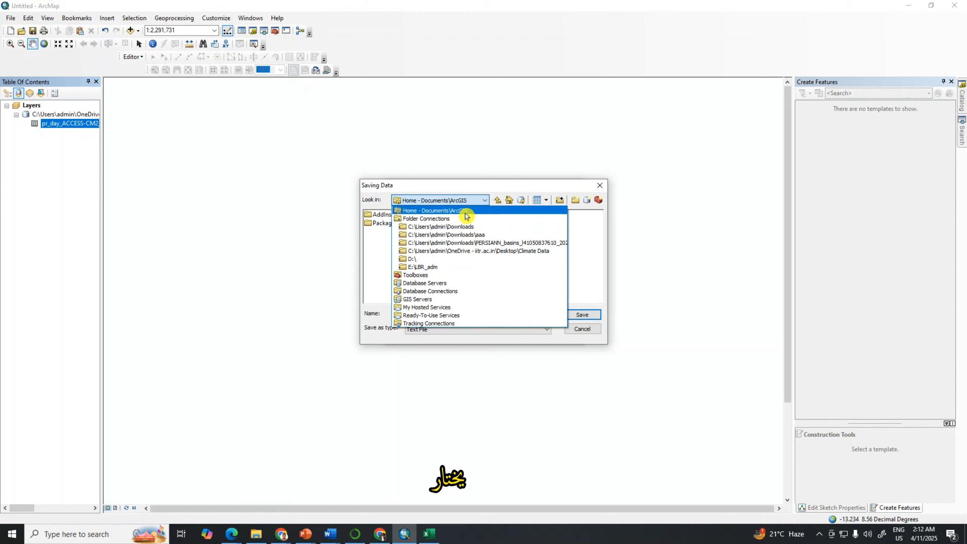
pyautogui.click(535, 251)
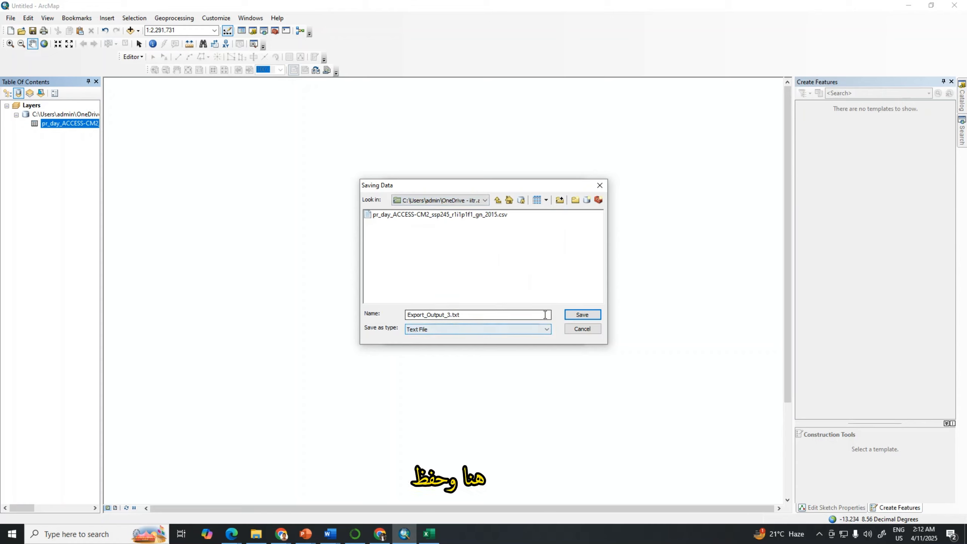
pyautogui.click(582, 314)
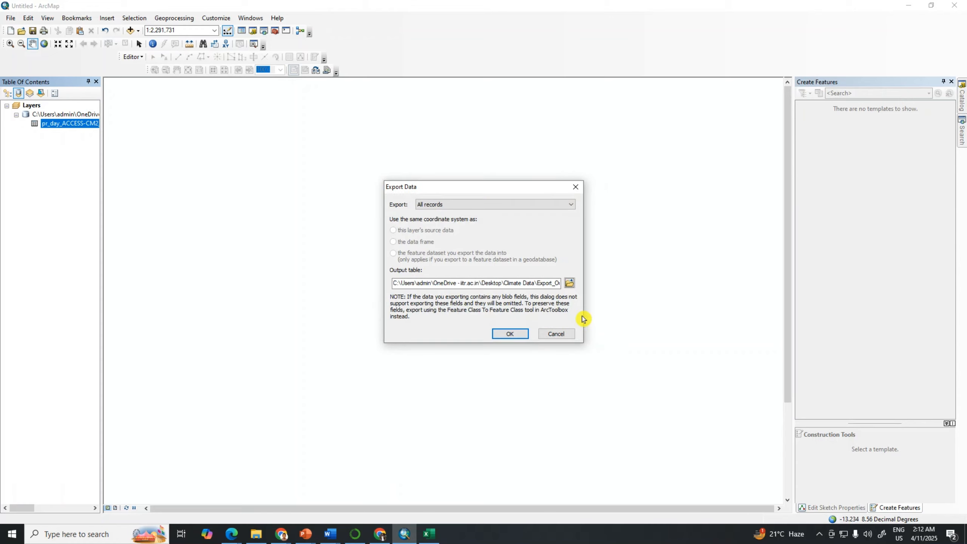
pyautogui.click(510, 334)
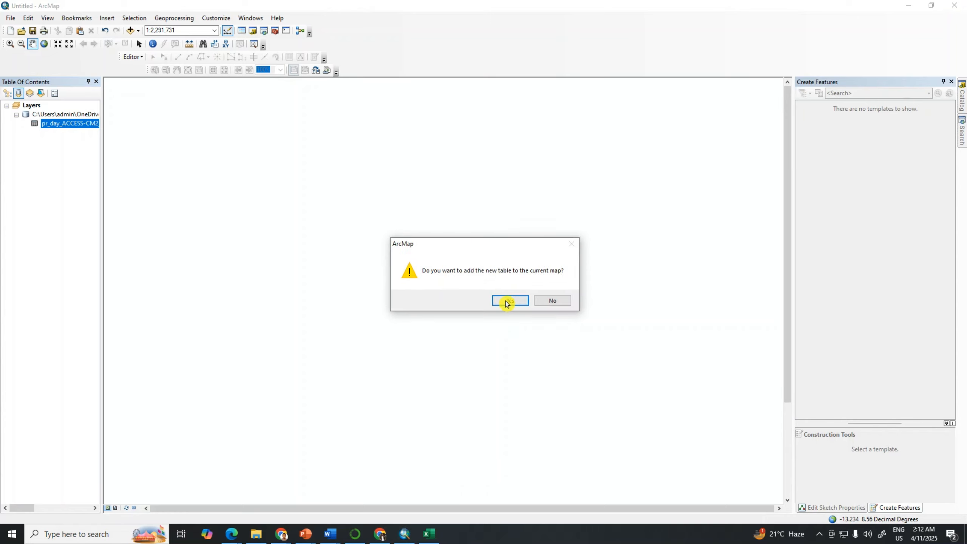
pyautogui.click(505, 300)
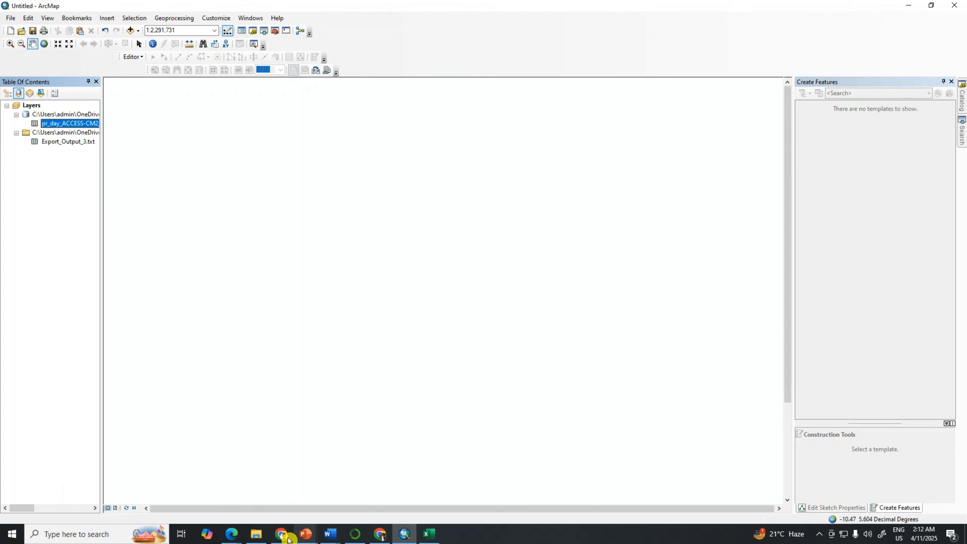
# - Open Export_Output_3.txt from the Climate Data folder, check its time and pr records, and close it
pyautogui.click(256, 535)
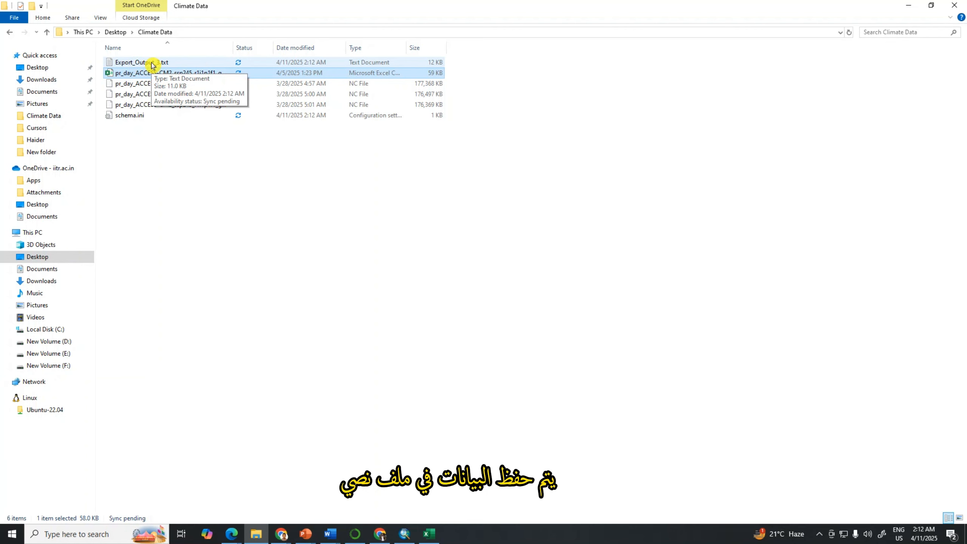
pyautogui.doubleClick(151, 63)
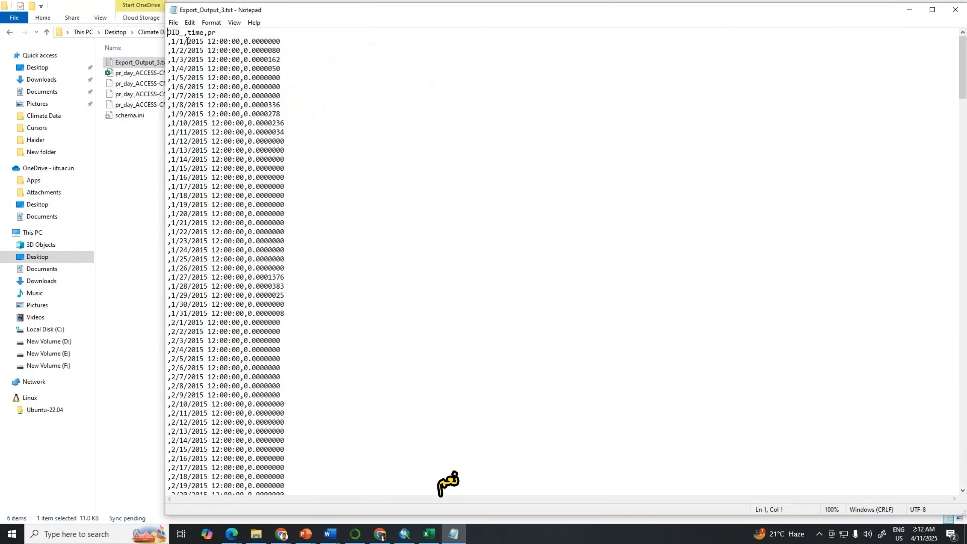
pyautogui.moveTo(169, 34); pyautogui.dragTo(317, 439)
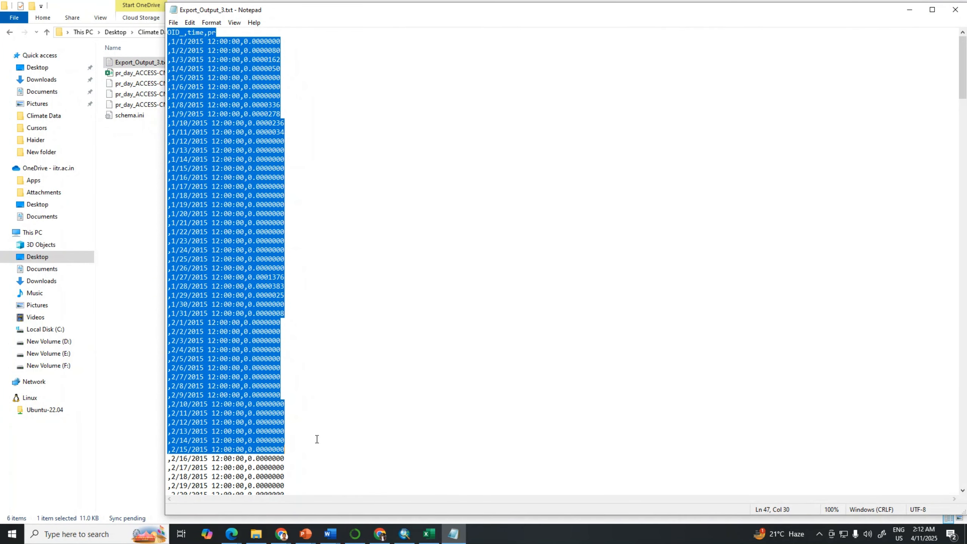
pyautogui.click(952, 13)
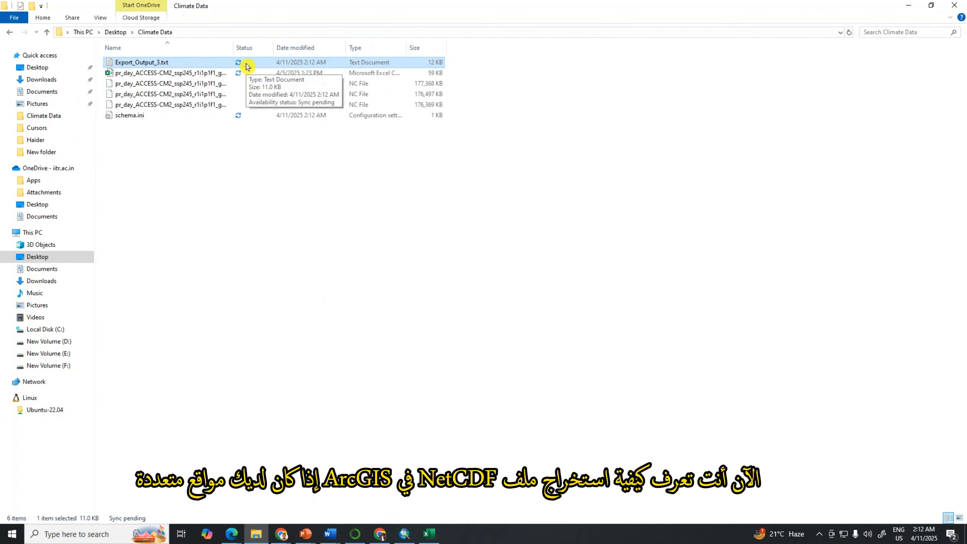
# - Switch back to ArcMap and remove the pr_day_ACCESS-CM2 and Export_Output_3.txt tables from the map
pyautogui.click(410, 536)
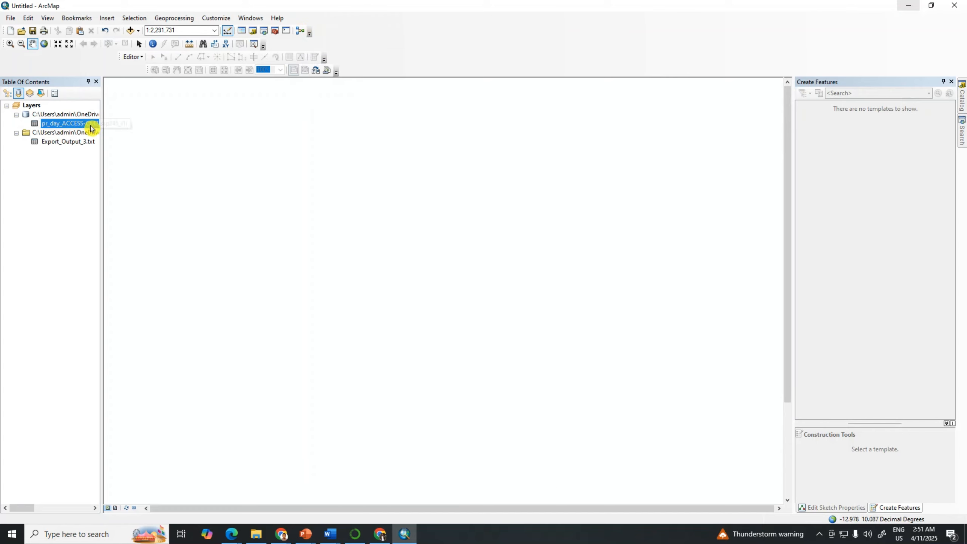
pyautogui.rightClick(69, 127)
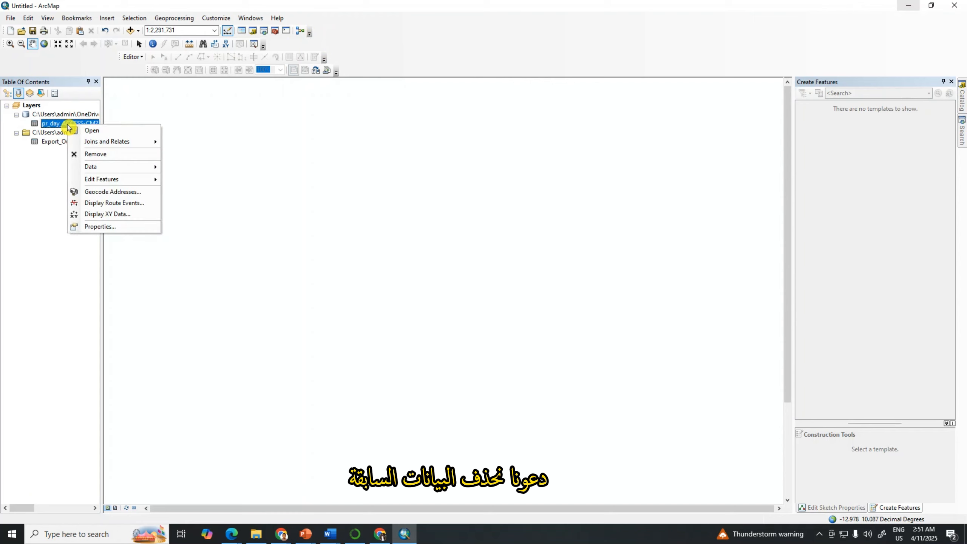
pyautogui.click(91, 153)
pyautogui.rightClick(65, 125)
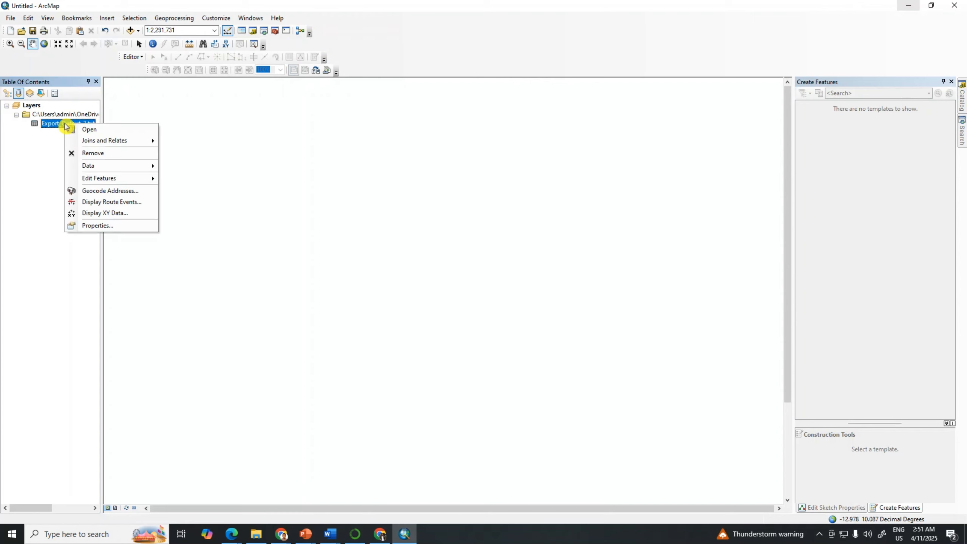
pyautogui.click(95, 157)
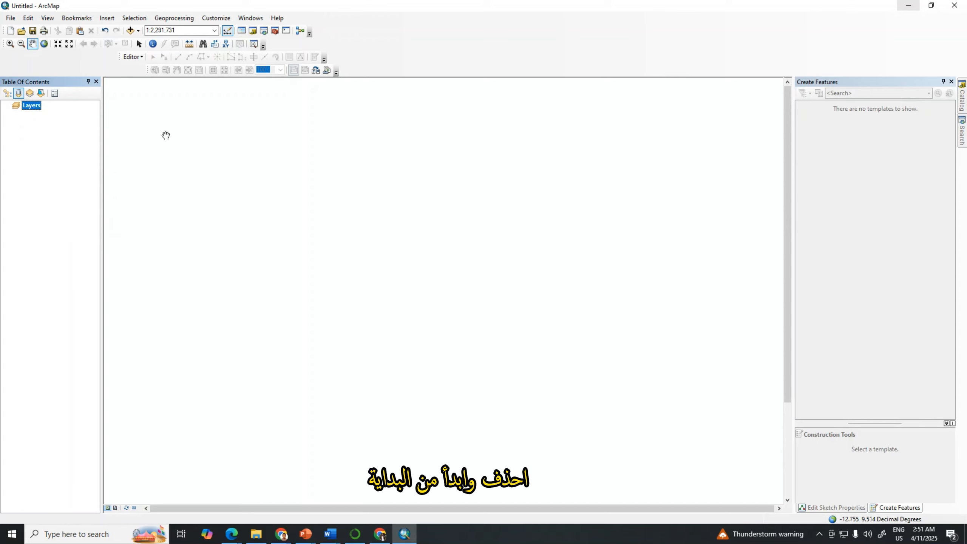
# - Start a new ModelBuilder model and add the Make NetCDF Table View tool from the Multidimension toolbox to it
pyautogui.click(301, 35)
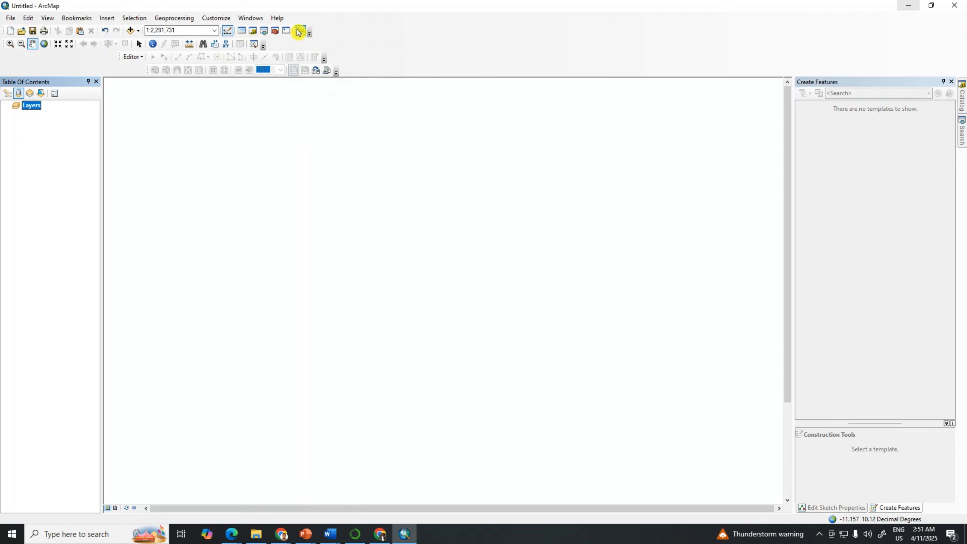
pyautogui.click(300, 32)
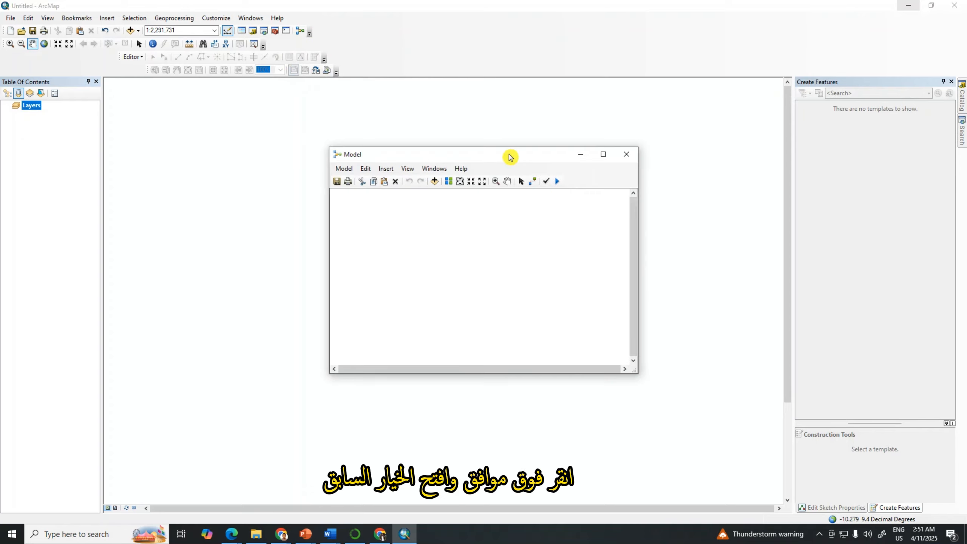
pyautogui.moveTo(512, 159); pyautogui.dragTo(416, 152)
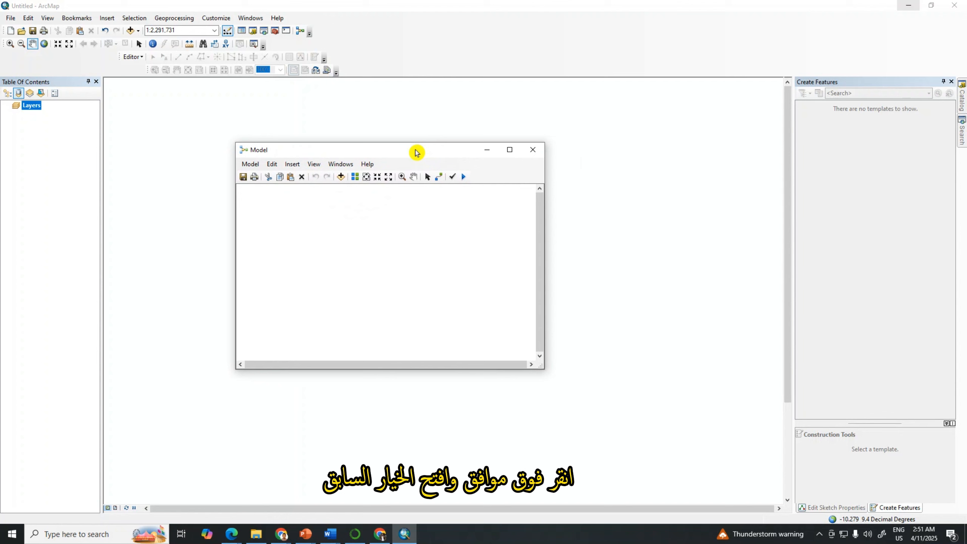
pyautogui.click(962, 101)
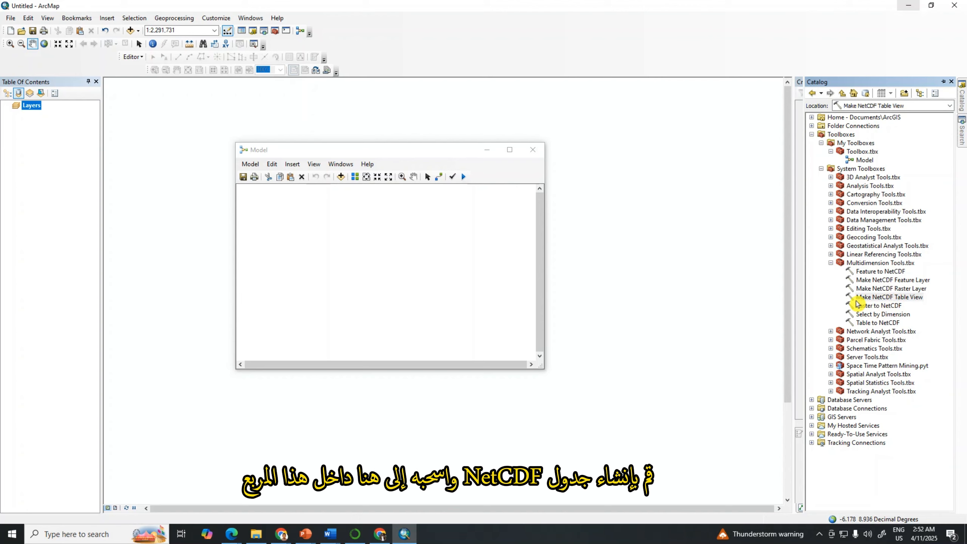
pyautogui.click(879, 297)
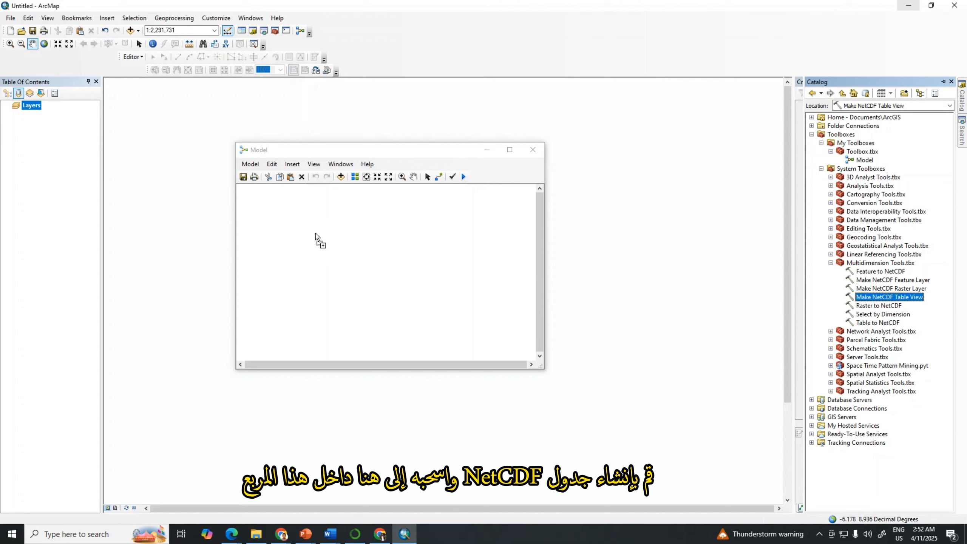
pyautogui.moveTo(315, 234); pyautogui.dragTo(317, 238)
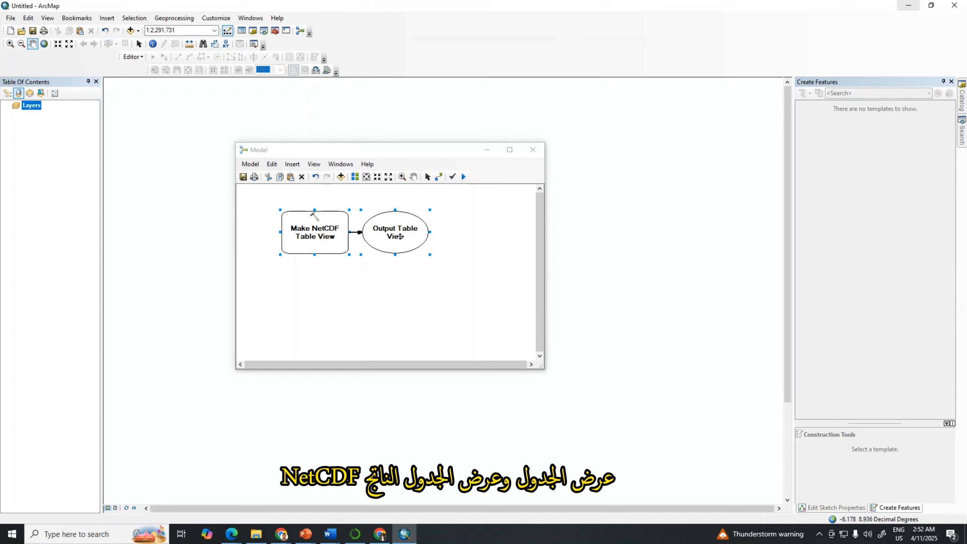
# - Open the Make NetCDF Table View tool in the model and set its input to pr_day_ACCESS-CM2_ssp245_r1i1p1f1_gn_2015.nc from the Climate Data folder
pyautogui.doubleClick(311, 236)
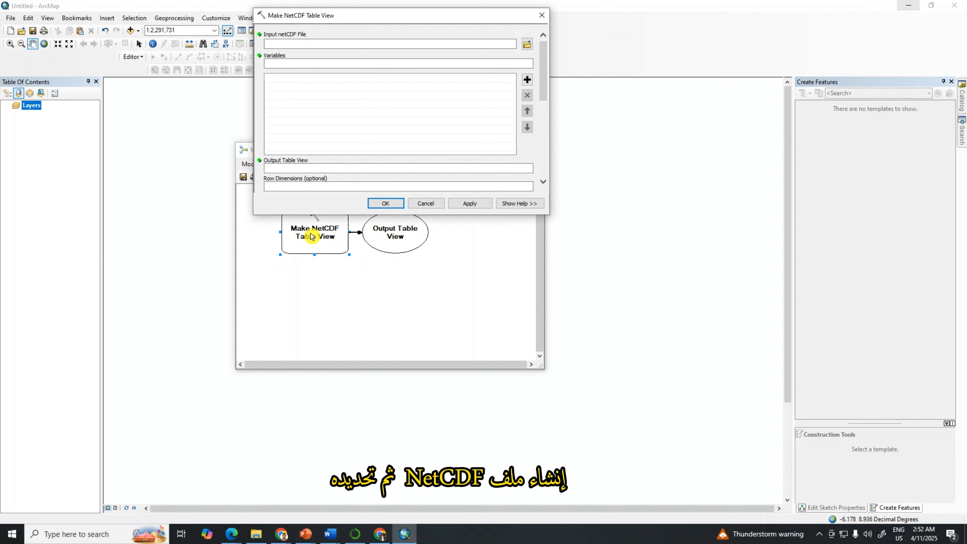
pyautogui.click(527, 44)
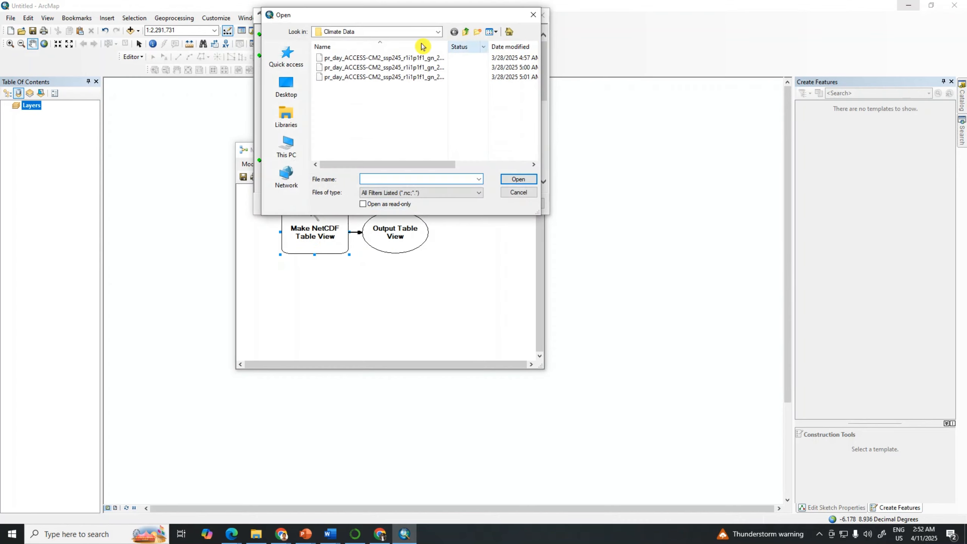
pyautogui.click(356, 59)
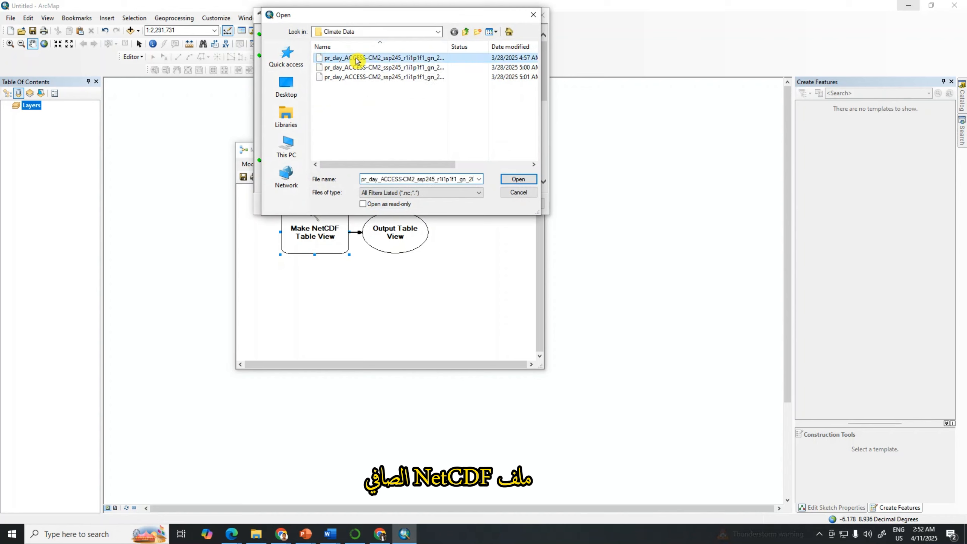
pyautogui.click(519, 179)
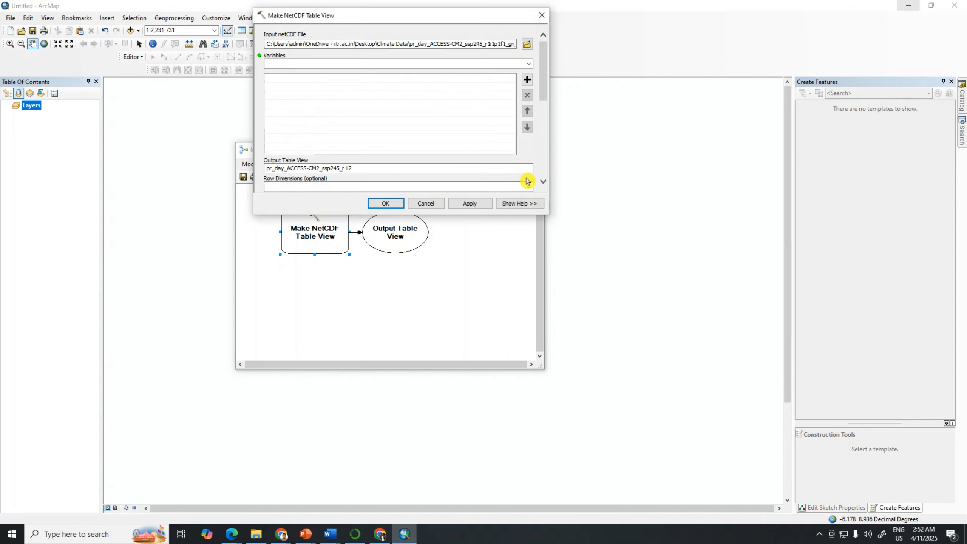
# - Choose pr as the variable and time as the row dimension for the table view
pyautogui.click(528, 65)
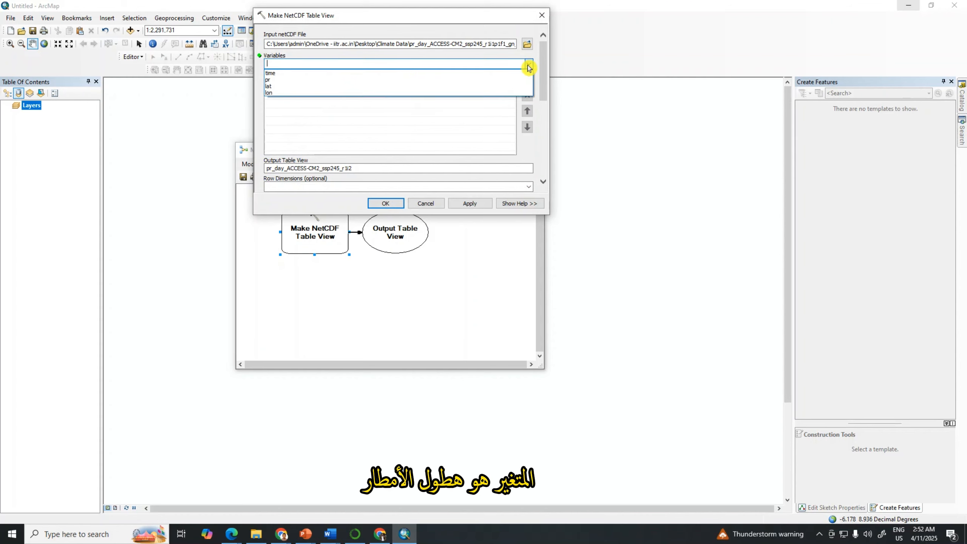
pyautogui.click(279, 82)
pyautogui.scroll(-1, 541, 148)
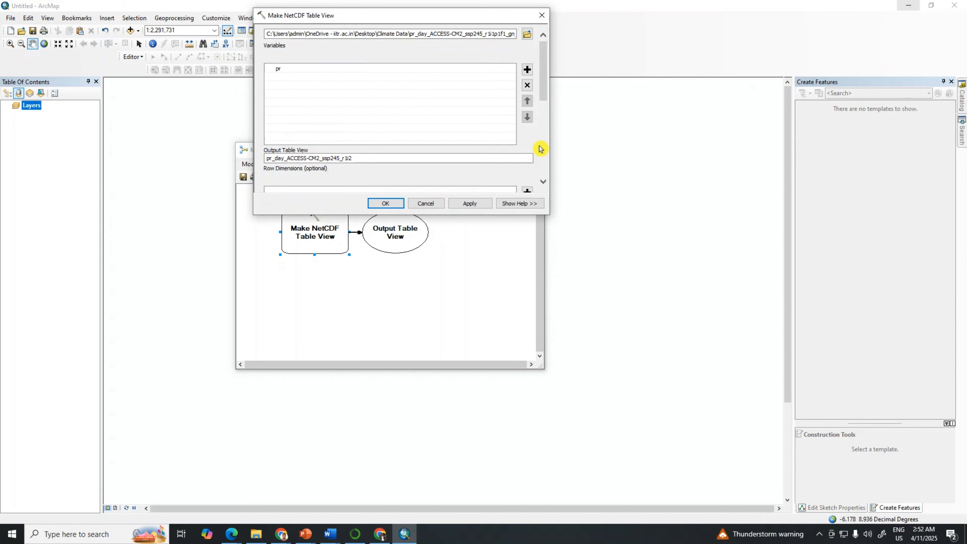
pyautogui.scroll(-1, 541, 148)
pyautogui.click(528, 161)
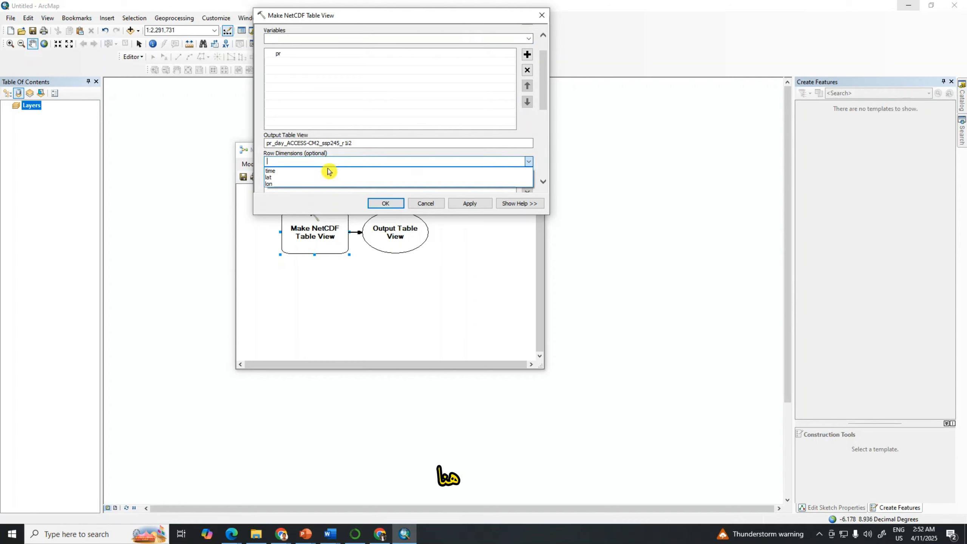
pyautogui.click(270, 171)
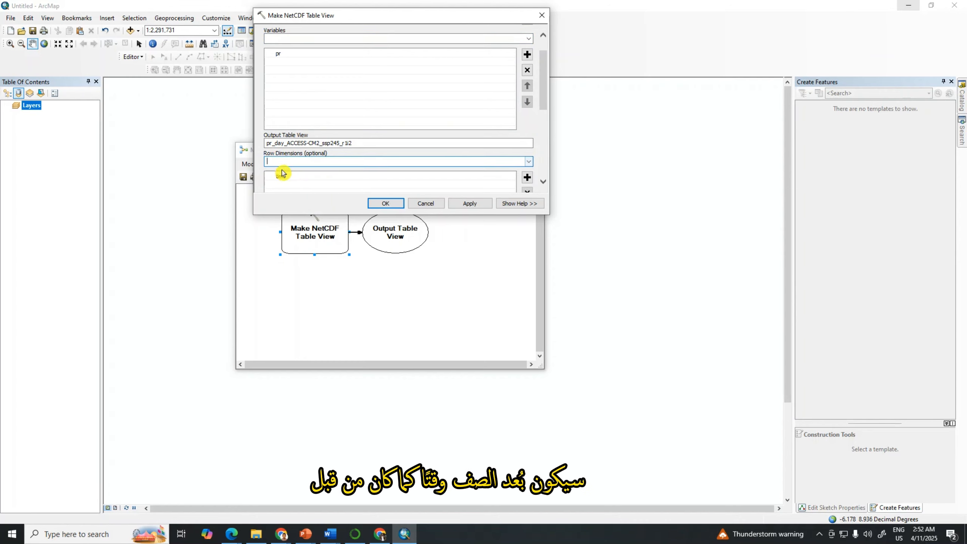
# - Add lat and lon to the tool's dimension values list
pyautogui.click(542, 148)
pyautogui.moveTo(544, 121); pyautogui.dragTo(544, 156)
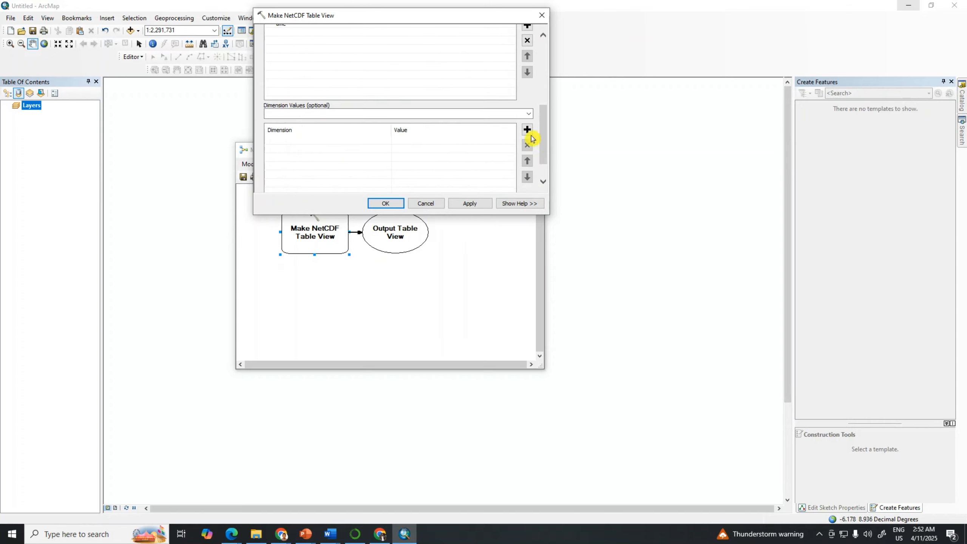
pyautogui.click(529, 114)
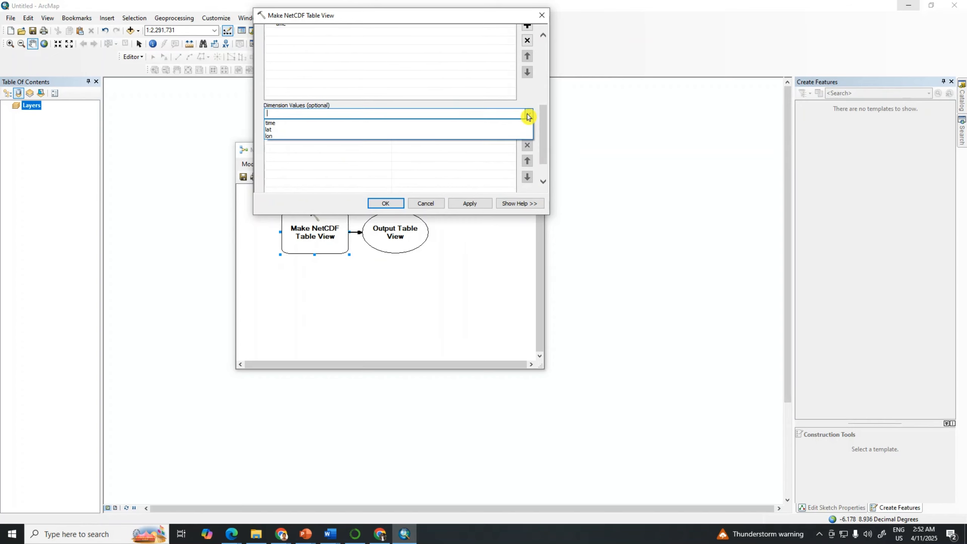
pyautogui.click(270, 130)
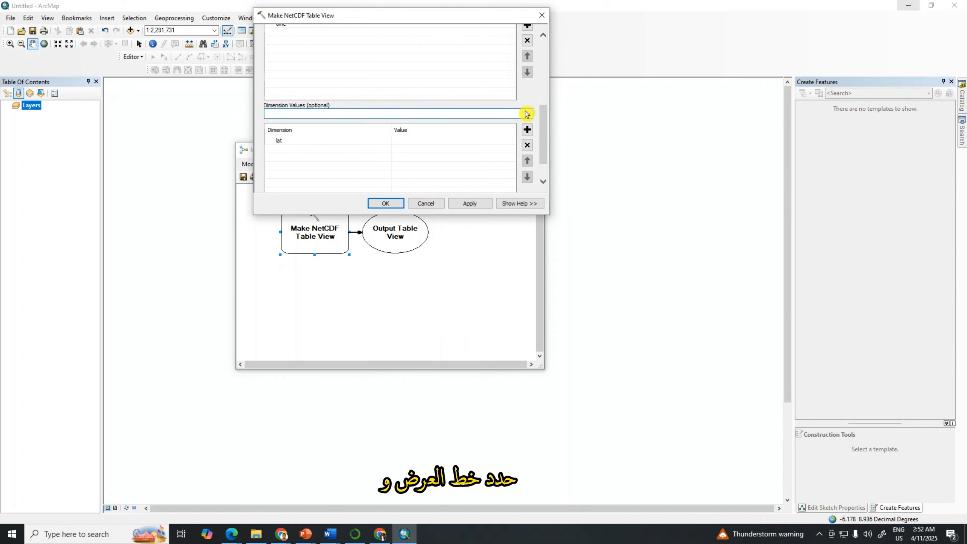
pyautogui.click(529, 113)
pyautogui.click(273, 138)
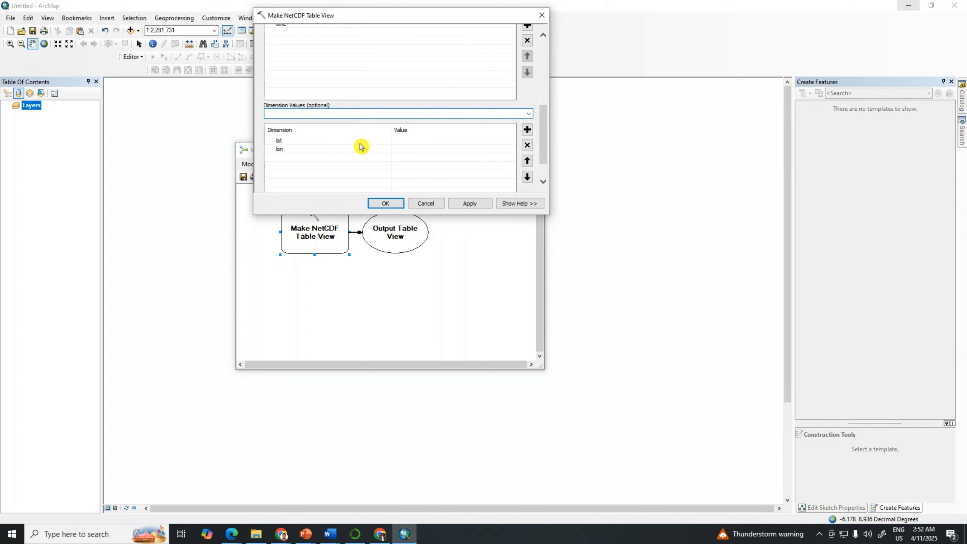
# - Set the lat value to 16.7 and the lon value to 19.8, and accept the tool parameters
pyautogui.click(409, 140)
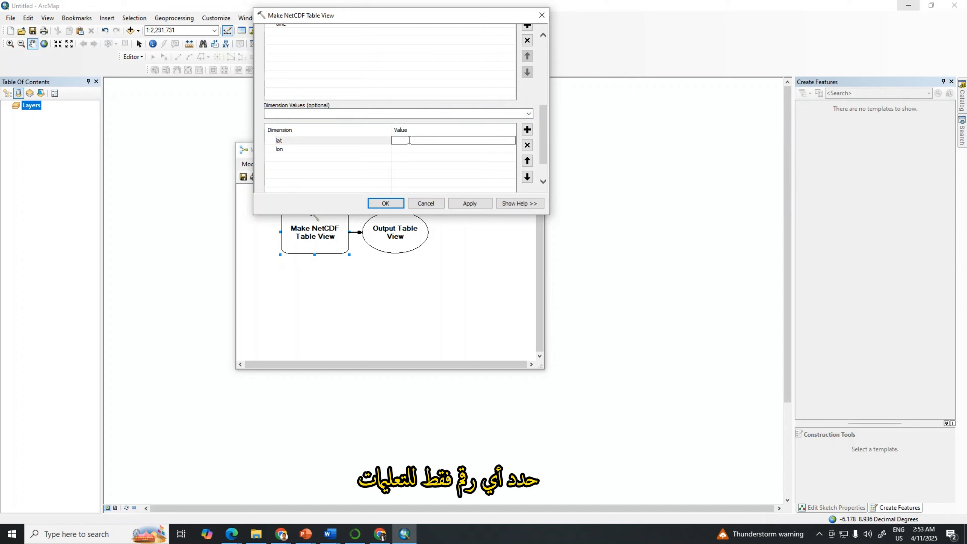
pyautogui.write('.716')
pyautogui.click(403, 149)
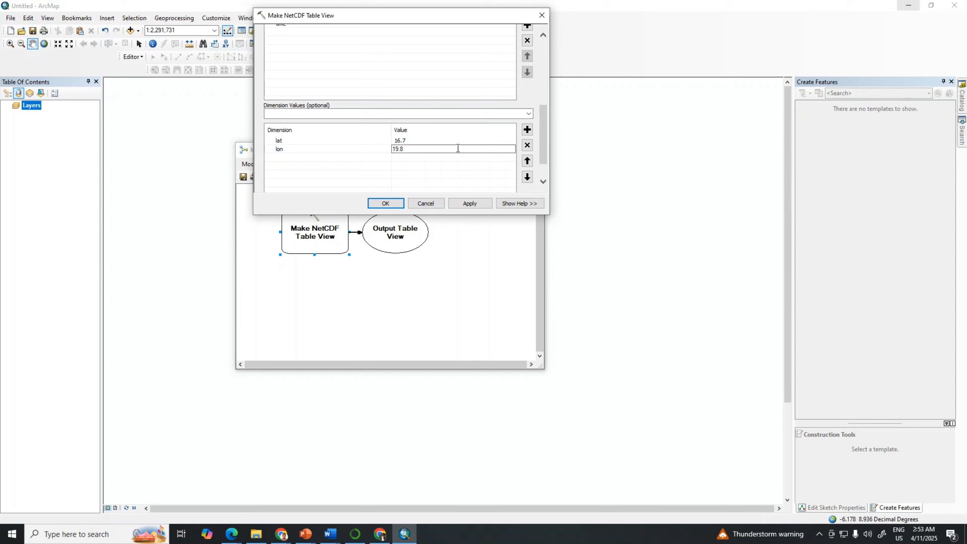
pyautogui.moveTo(544, 143); pyautogui.dragTo(544, 162)
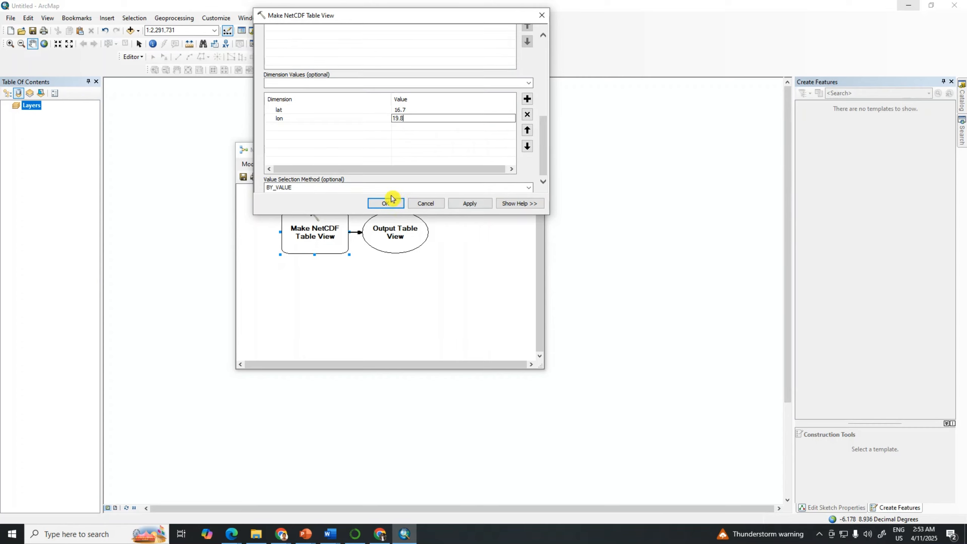
pyautogui.click(396, 206)
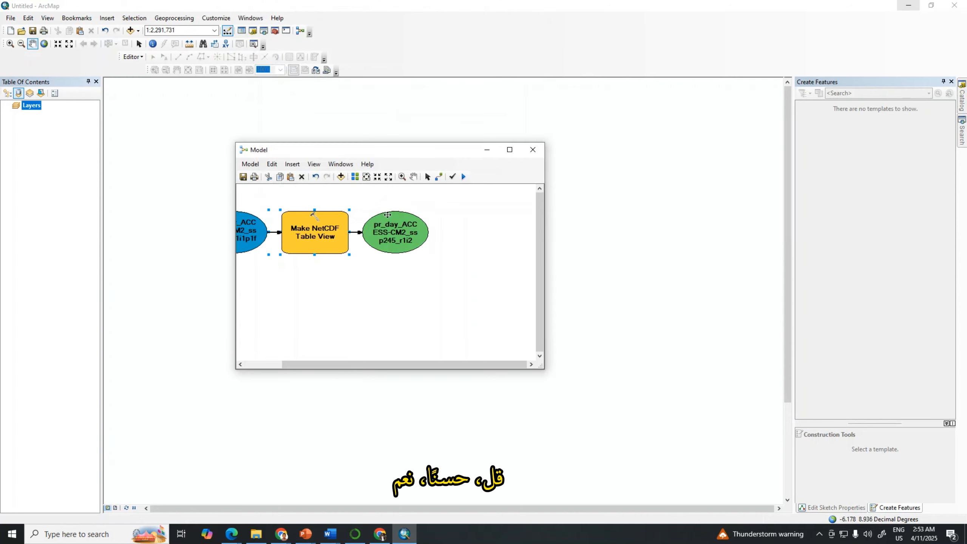
# - Rename the model's output table view element to Output
pyautogui.moveTo(395, 365); pyautogui.dragTo(354, 365)
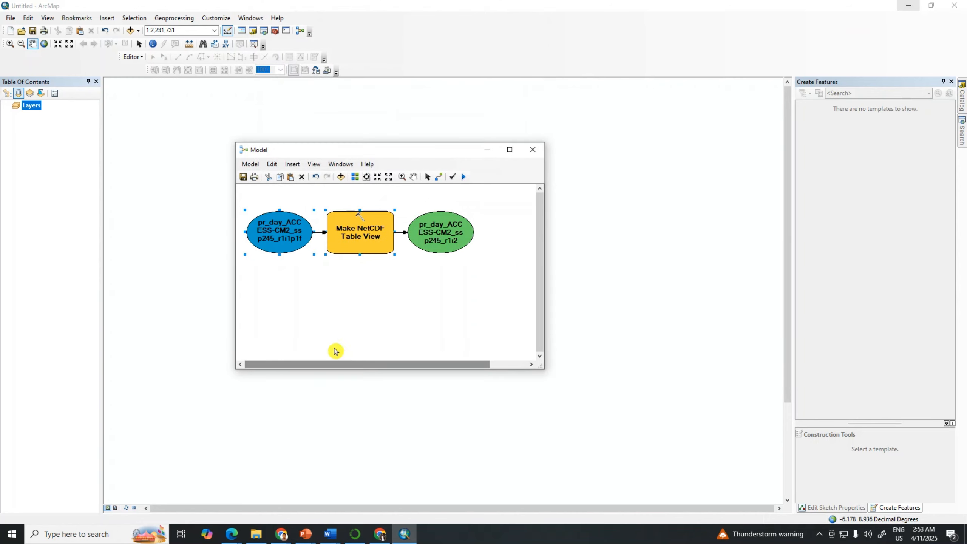
pyautogui.moveTo(337, 244)
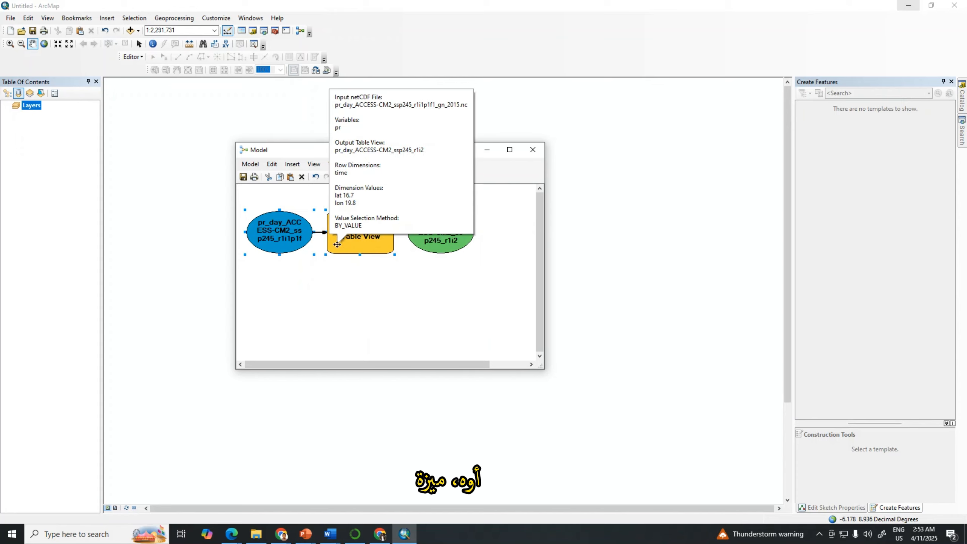
pyautogui.rightClick(459, 235)
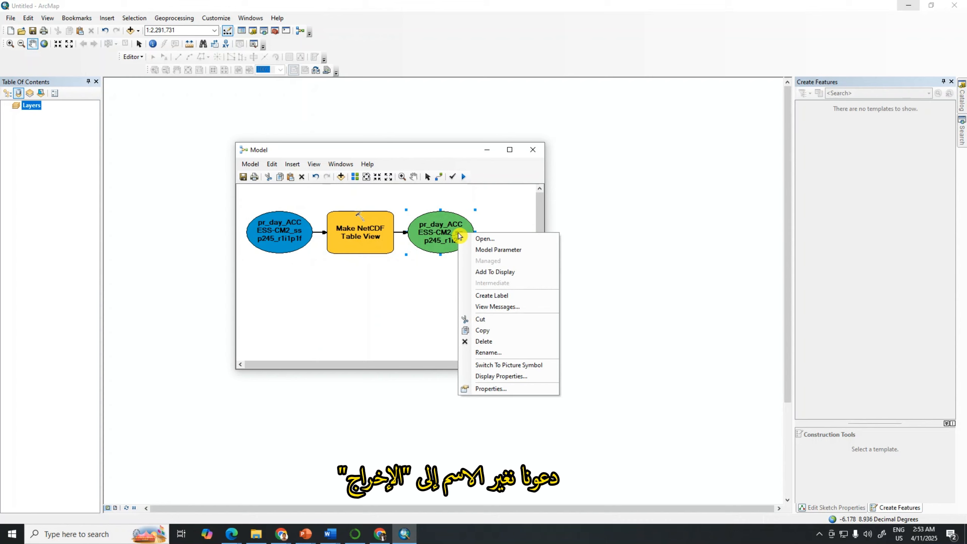
pyautogui.click(499, 352)
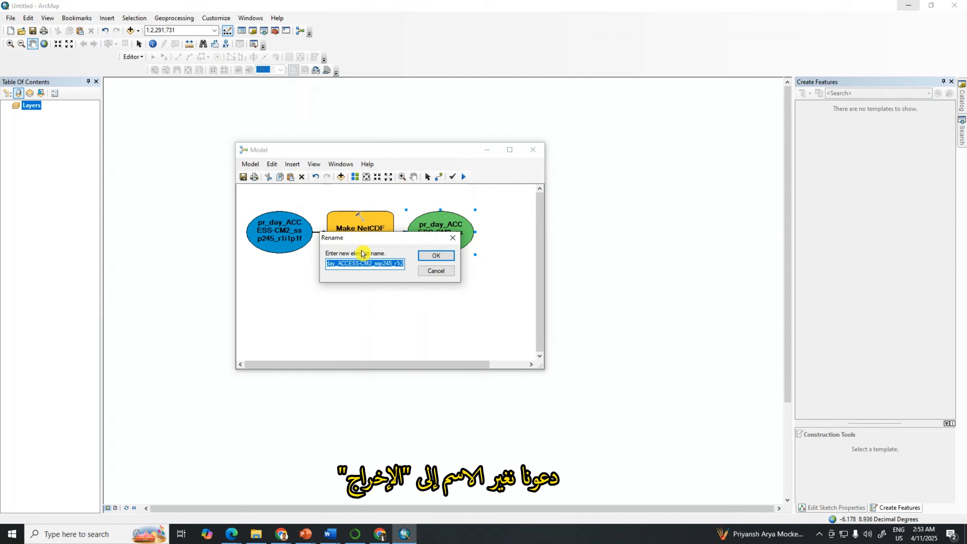
pyautogui.write('Outpu')
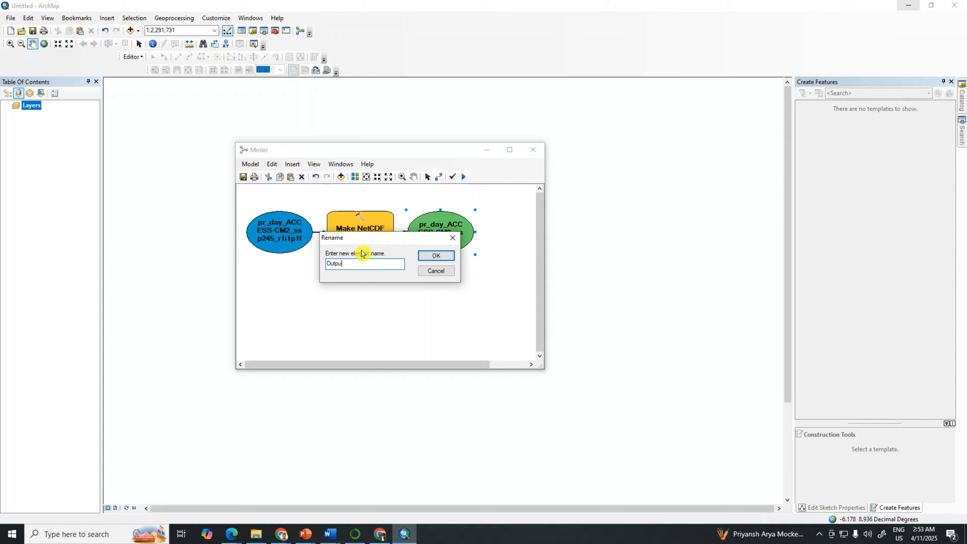
pyautogui.write('t')
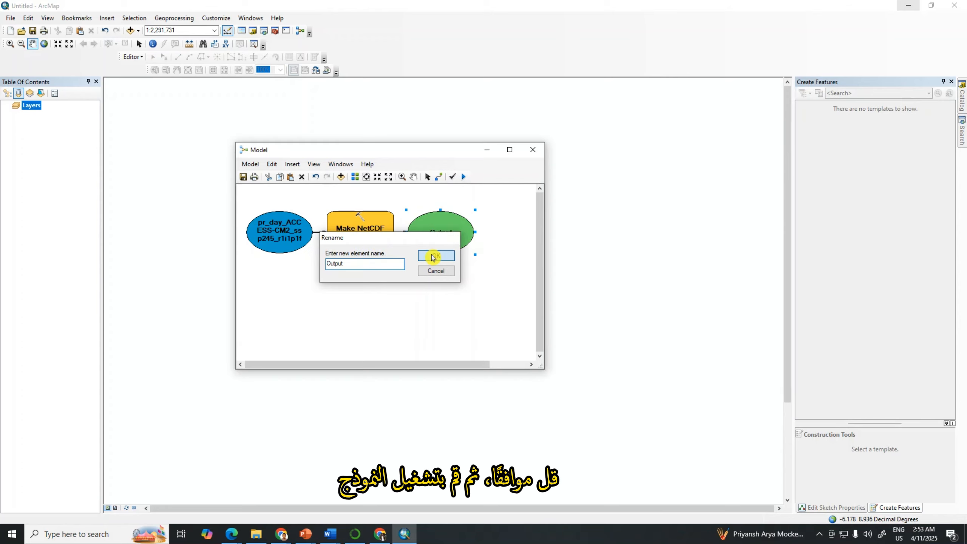
pyautogui.click(436, 255)
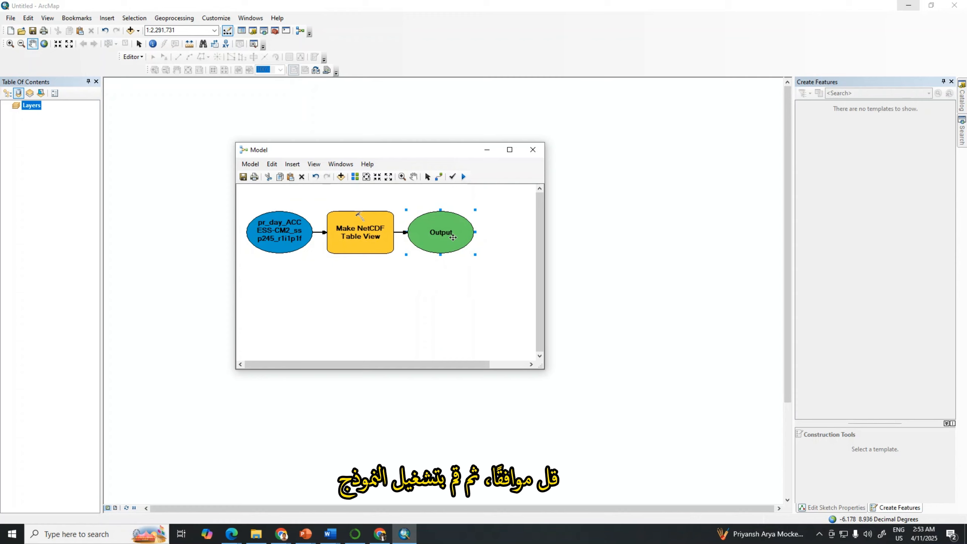
# - Run the model, close the progress report, and add the Output element to the map display
pyautogui.click(251, 167)
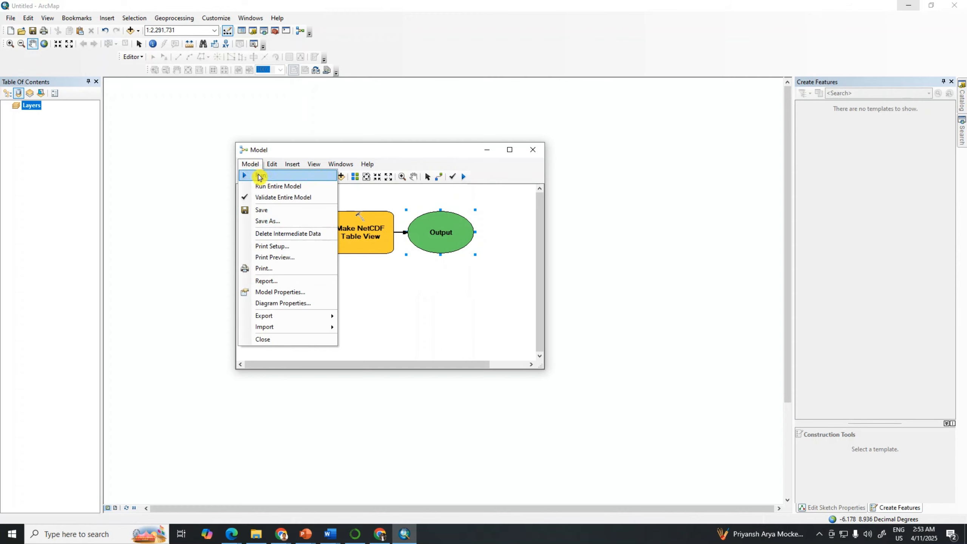
pyautogui.click(260, 178)
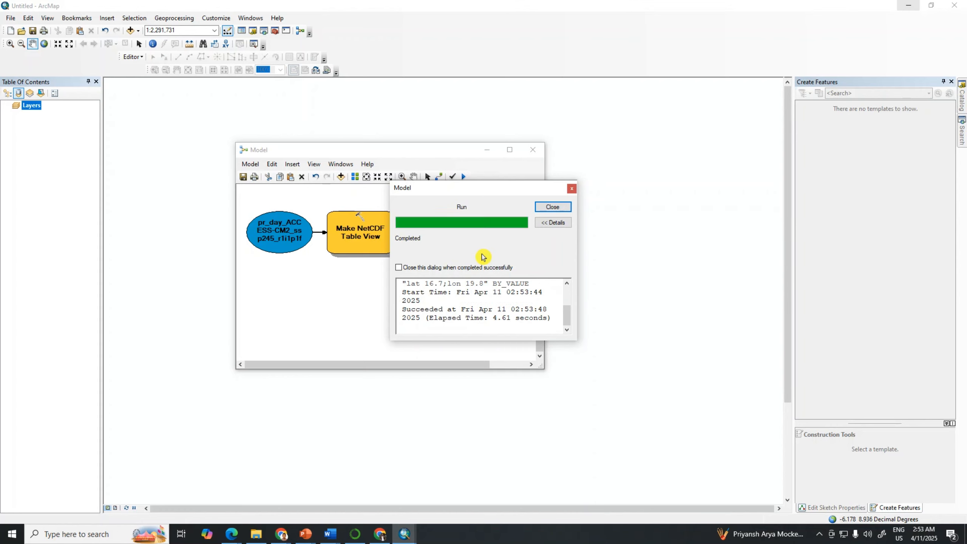
pyautogui.click(552, 206)
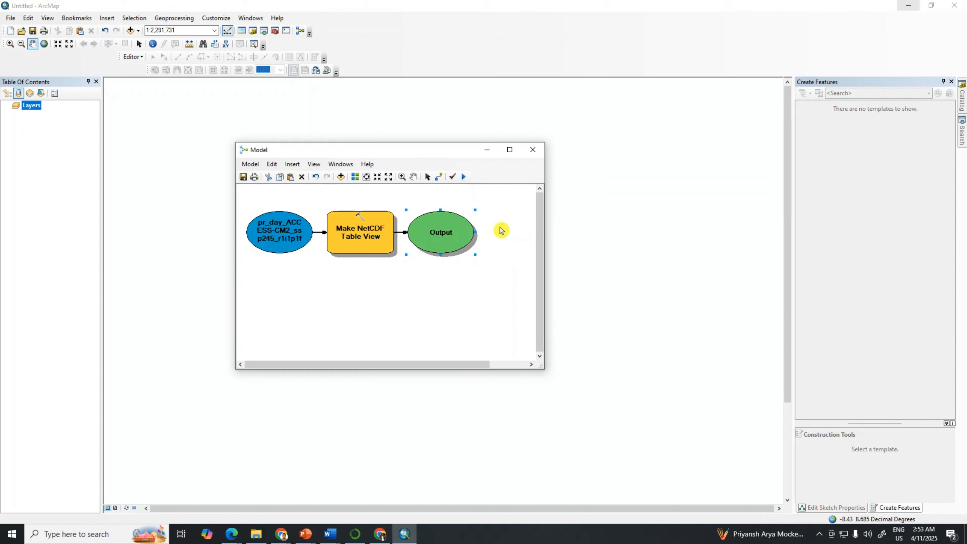
pyautogui.rightClick(437, 228)
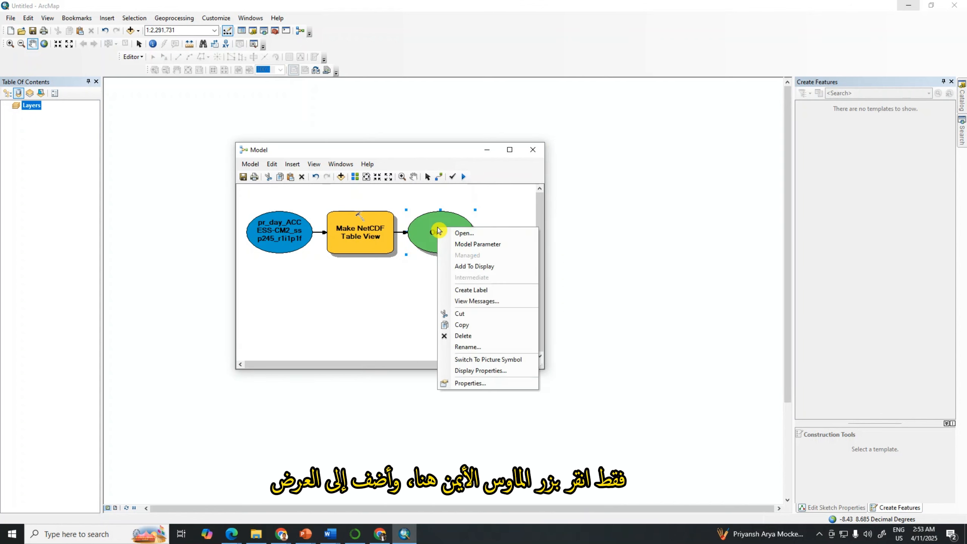
pyautogui.click(480, 267)
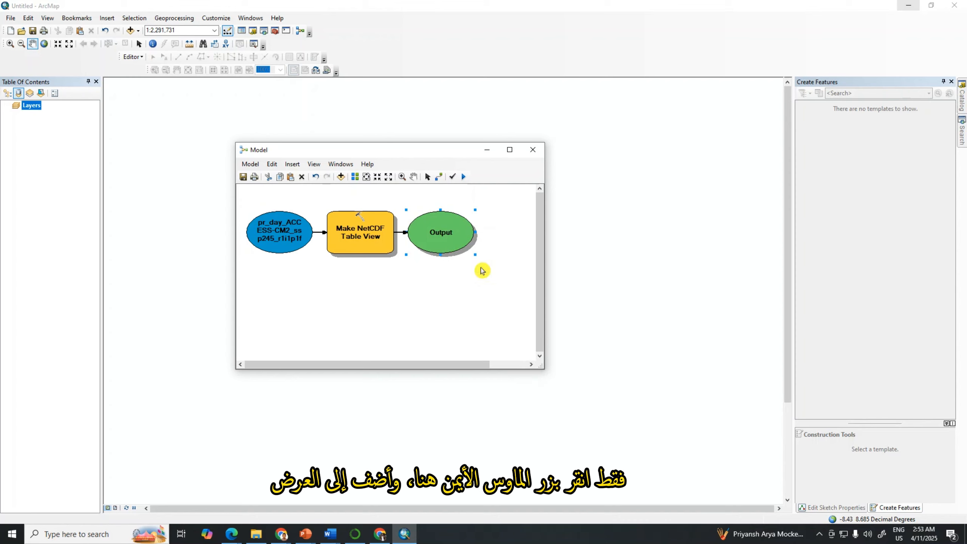
# - Rename the newly added pr_day_ACCESS-CM2_ssp245_r1i2 table in the table of contents to r1
pyautogui.click(73, 121)
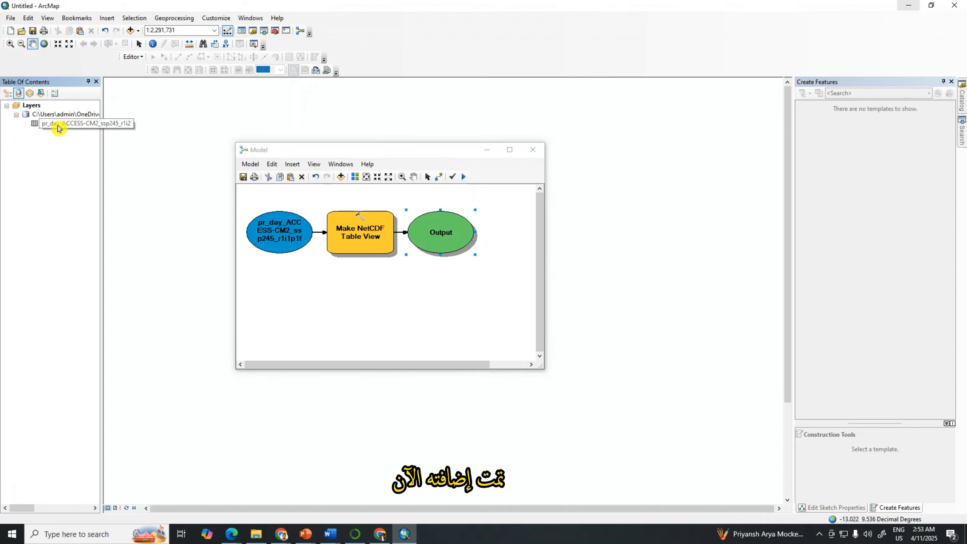
pyautogui.click(58, 126)
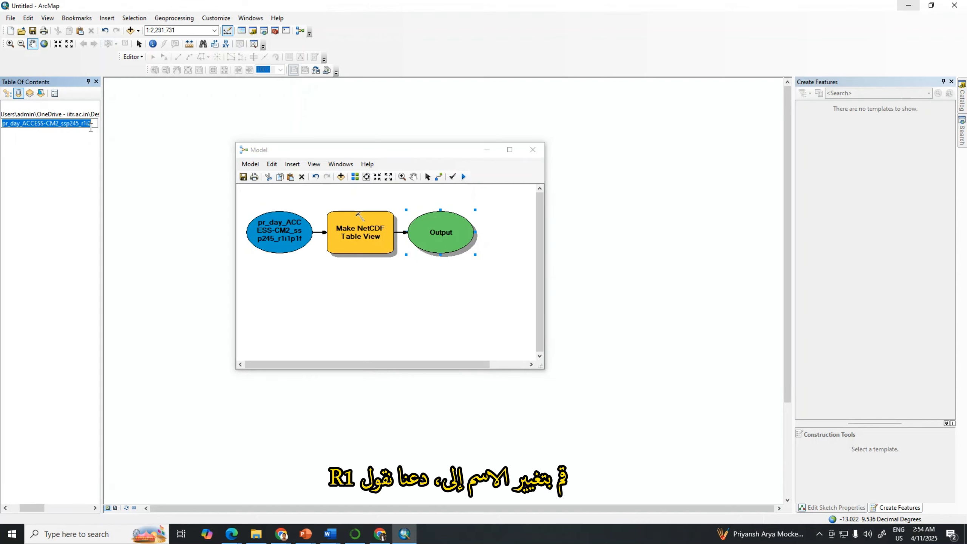
pyautogui.write('r1')
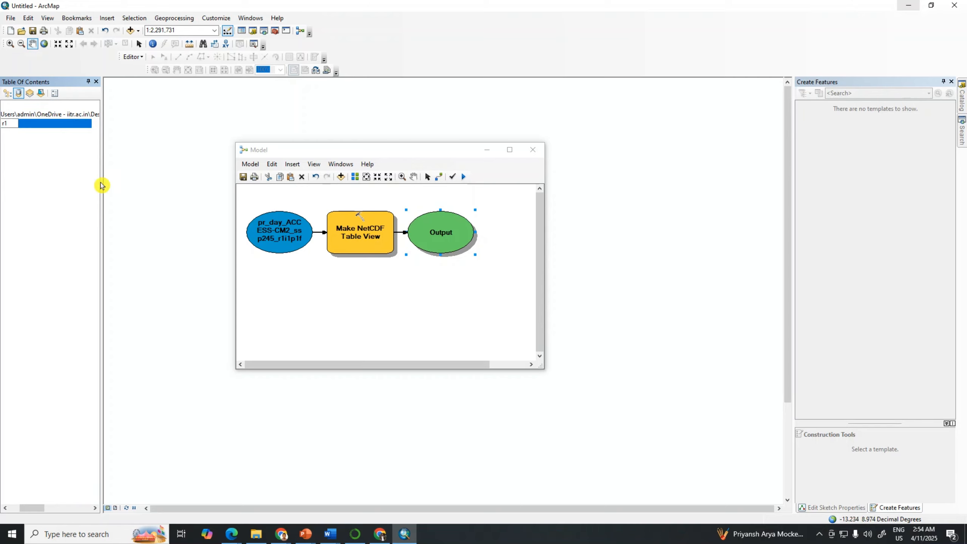
pyautogui.press('Return')
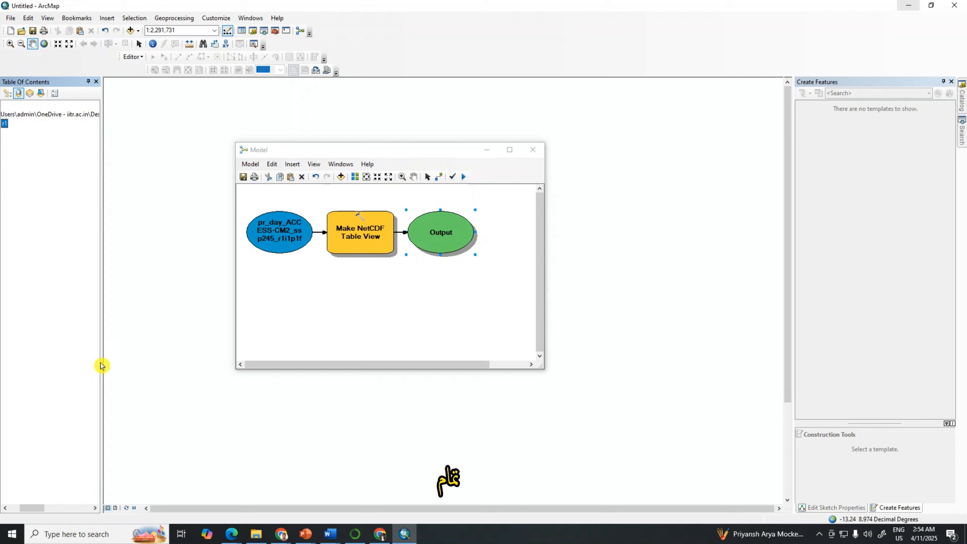
pyautogui.moveTo(37, 509); pyautogui.dragTo(7, 509)
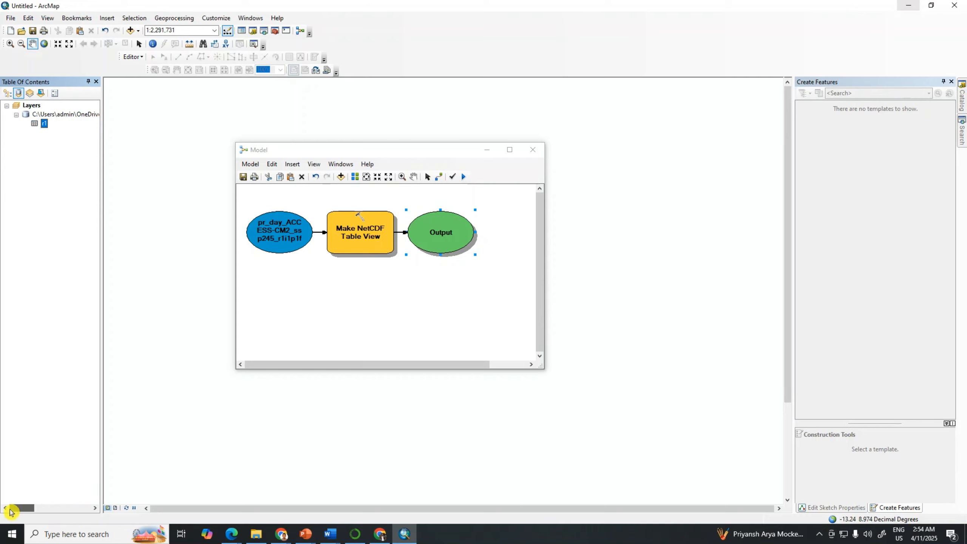
# - In the model's Make NetCDF Table View tool, set the lat value to 18.16 and the lon value to 37.8, and accept the parameters
pyautogui.doubleClick(358, 236)
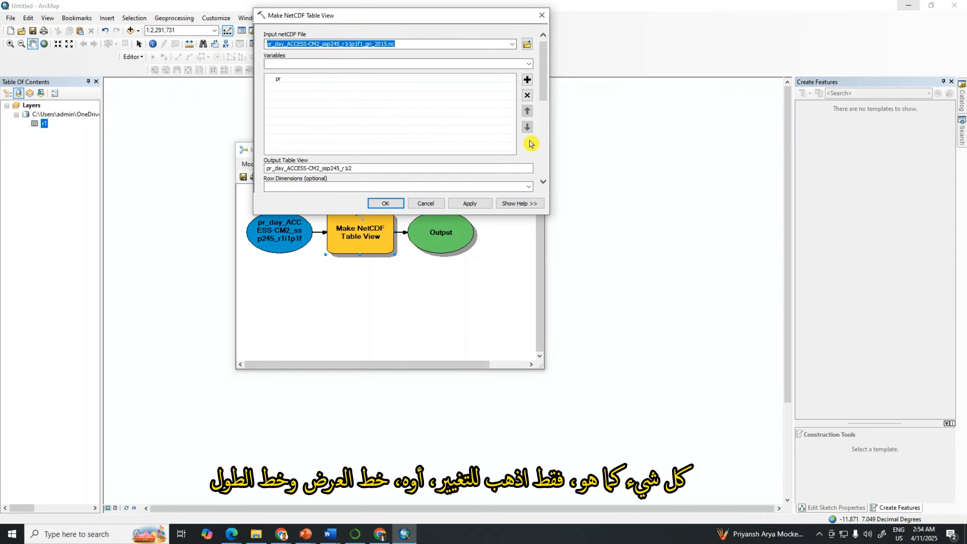
pyautogui.scroll(-5, 537, 152)
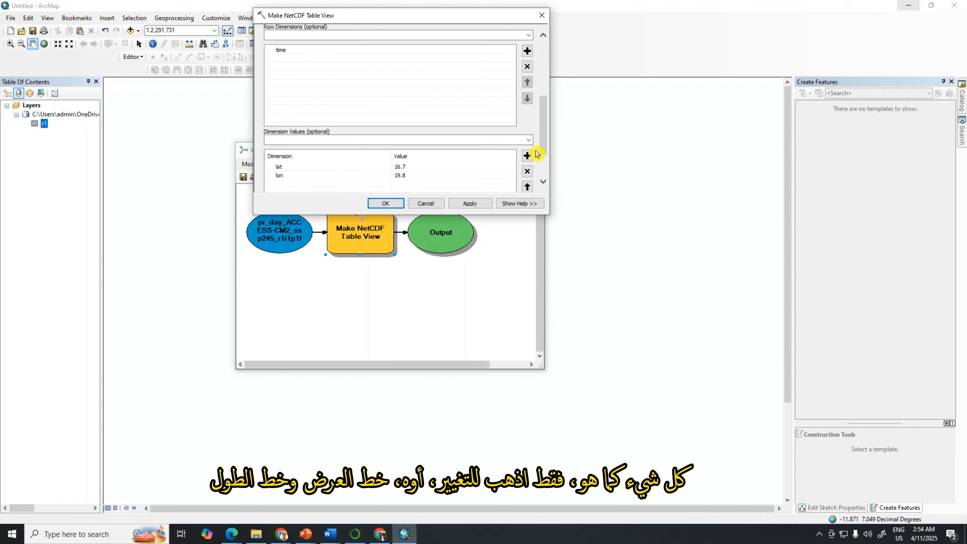
pyautogui.scroll(-2, 537, 153)
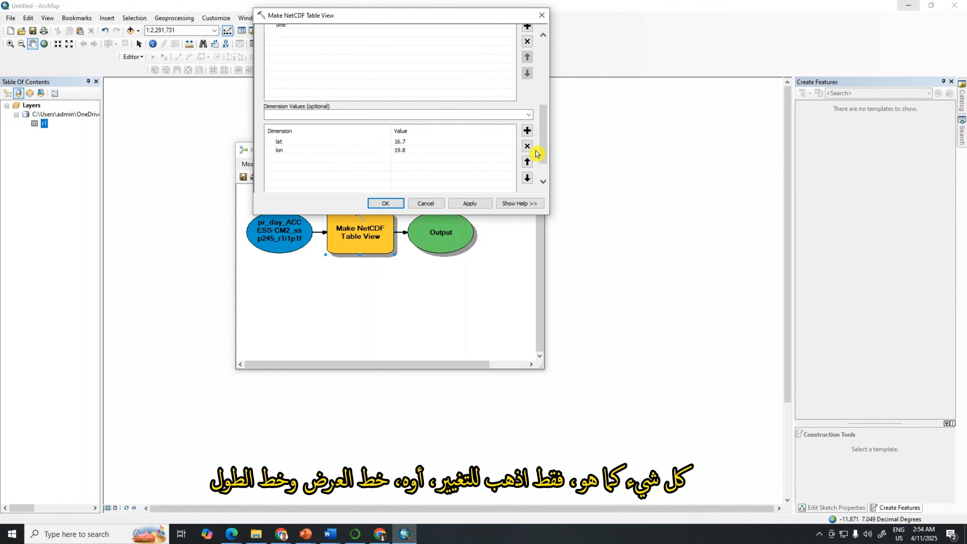
pyautogui.click(410, 141)
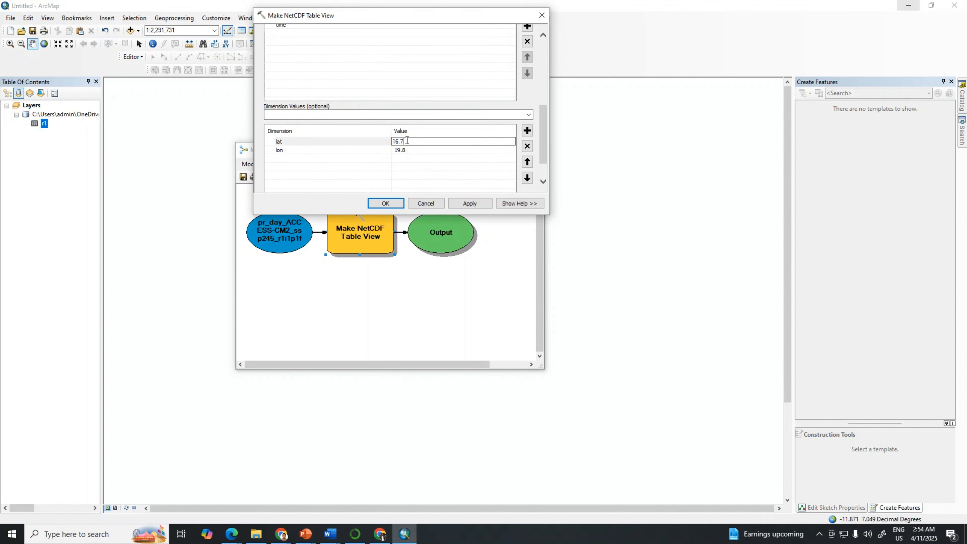
pyautogui.click(406, 142)
pyautogui.write('8')
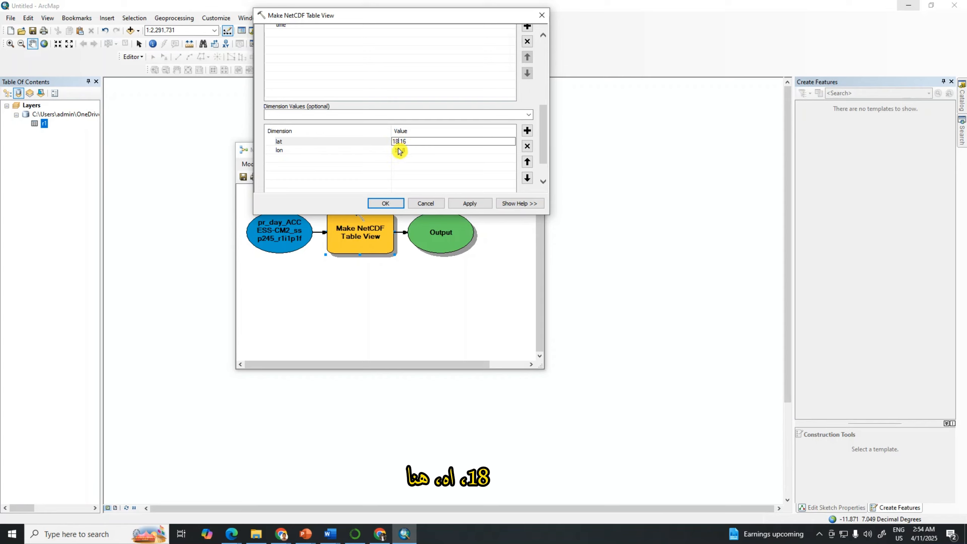
pyautogui.click(399, 149)
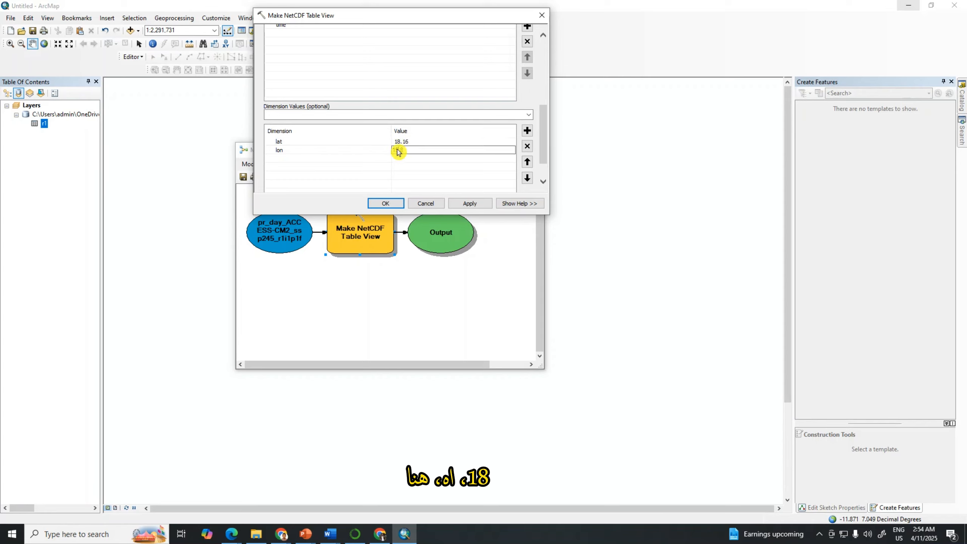
pyautogui.write('1')
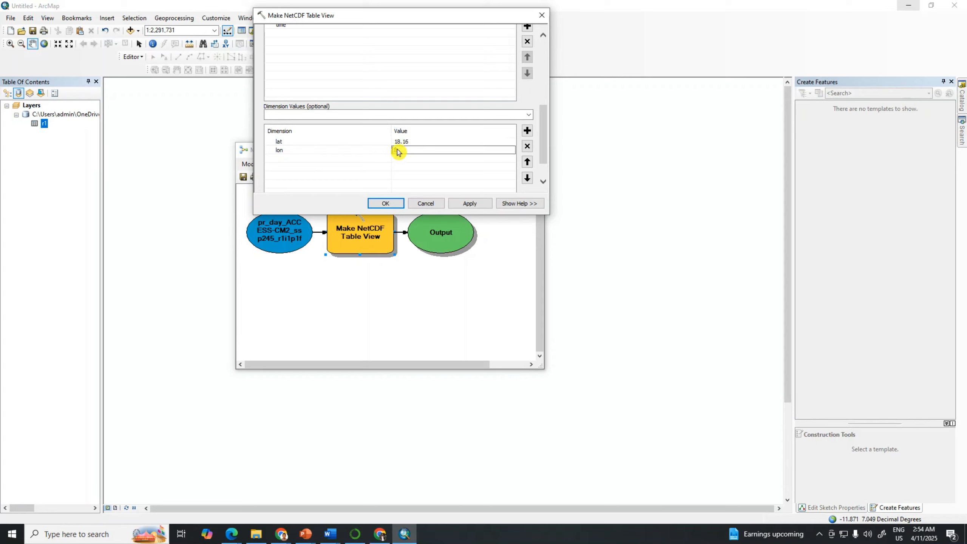
pyautogui.write('37.8')
pyautogui.click(386, 204)
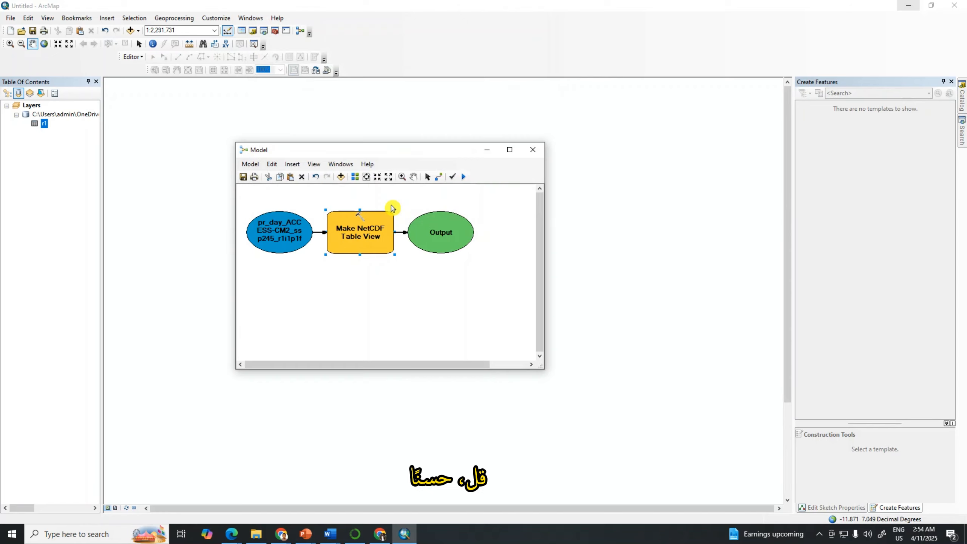
# - Run the model for the new coordinates, close the progress report, and toggle Add To Display for the Output element
pyautogui.rightClick(443, 234)
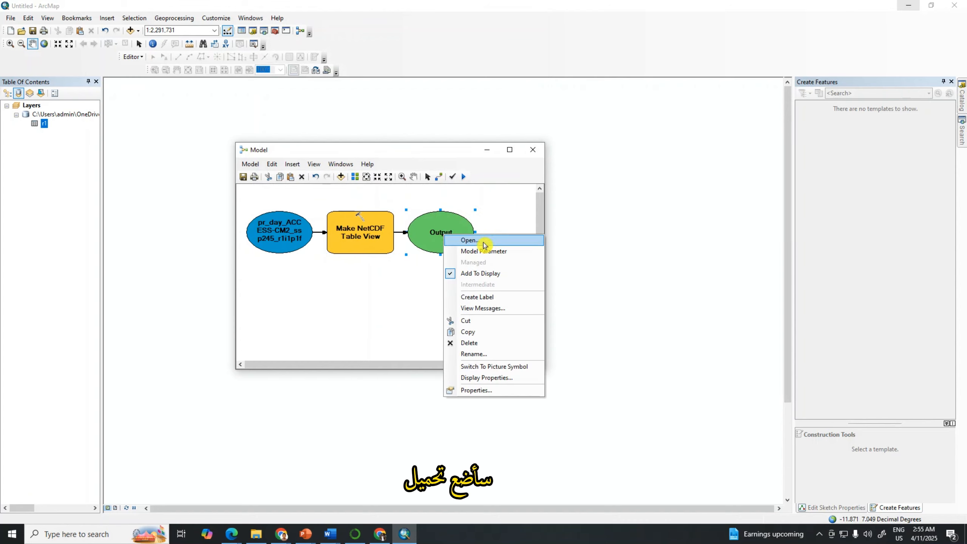
pyautogui.click(249, 164)
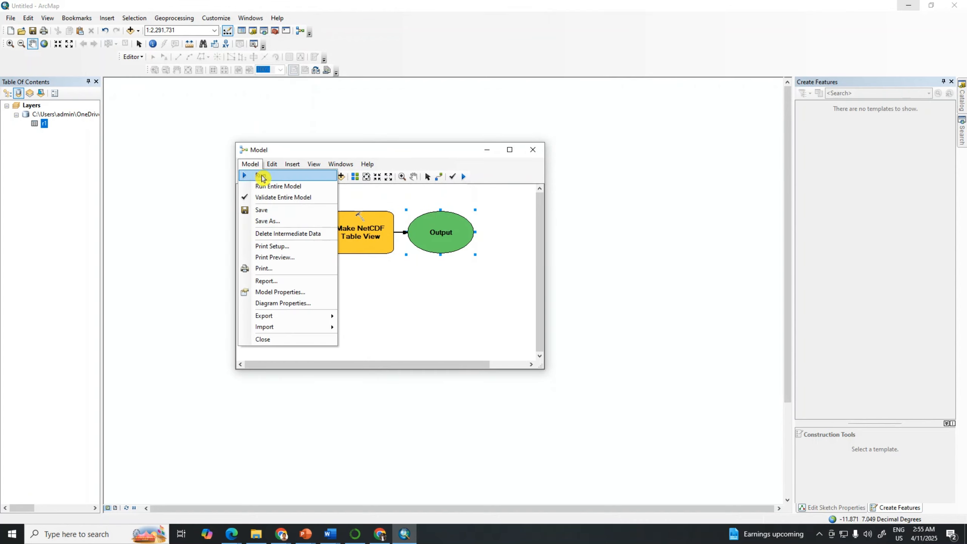
pyautogui.click(262, 178)
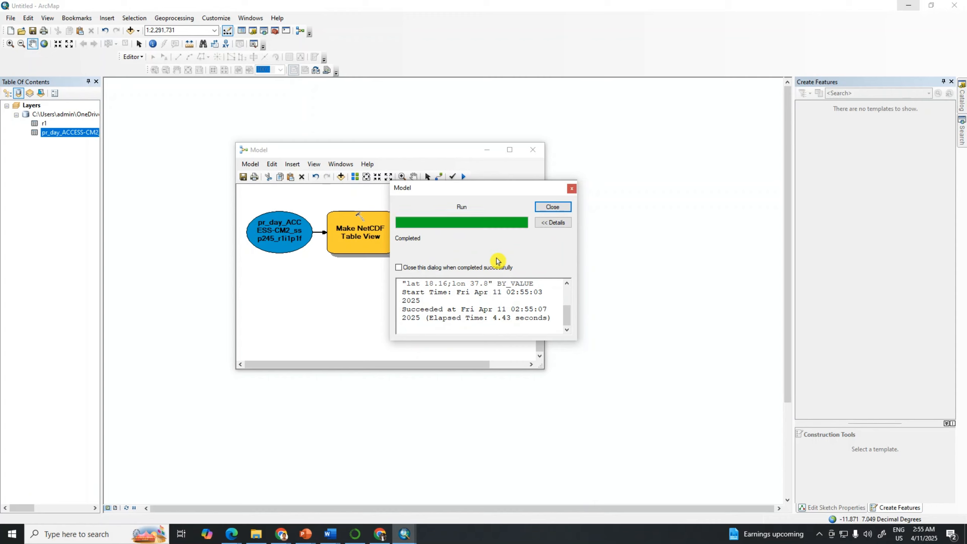
pyautogui.click(552, 207)
pyautogui.rightClick(443, 231)
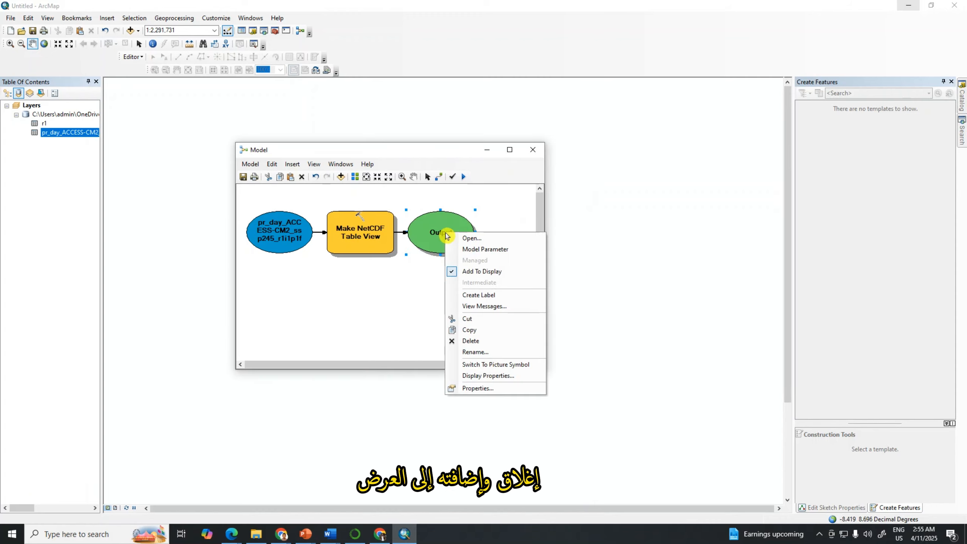
pyautogui.click(479, 272)
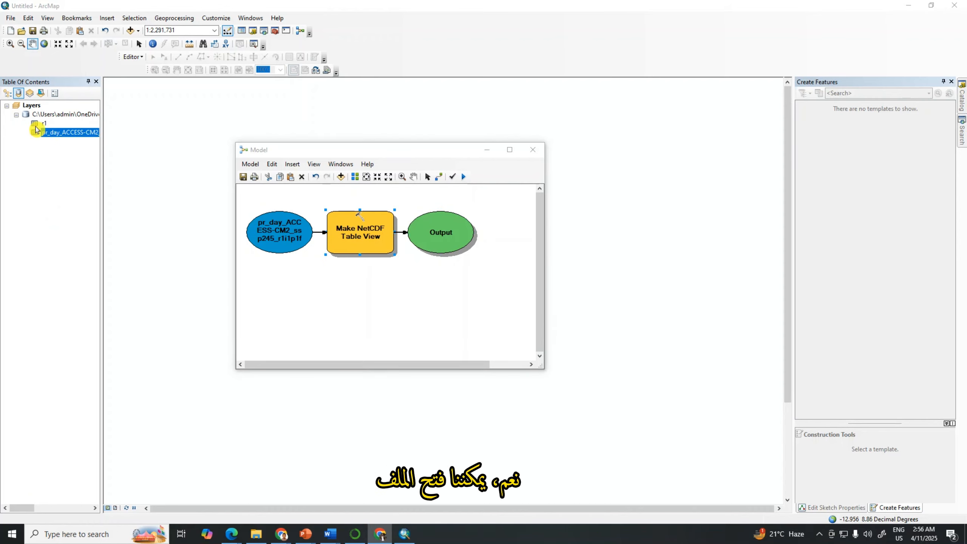
# - Open the r1 table, look through its daily pr values, and close it
pyautogui.click(38, 124)
pyautogui.rightClick(38, 125)
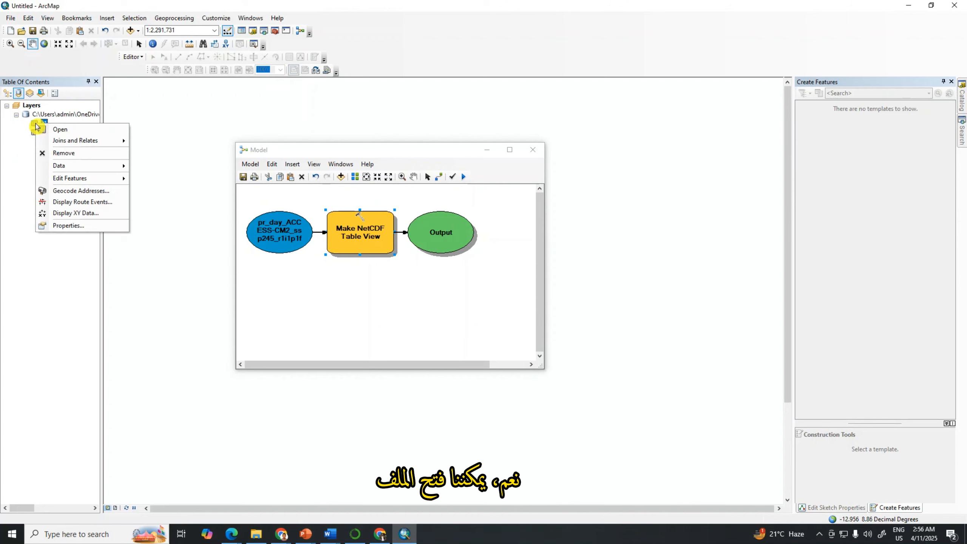
pyautogui.click(58, 131)
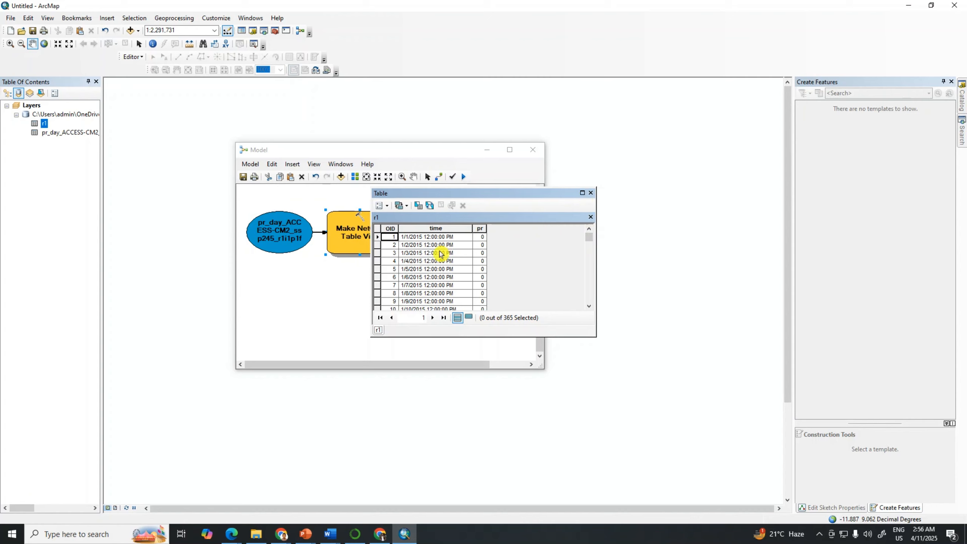
pyautogui.scroll(-3, 442, 262)
pyautogui.scroll(-20, 442, 262)
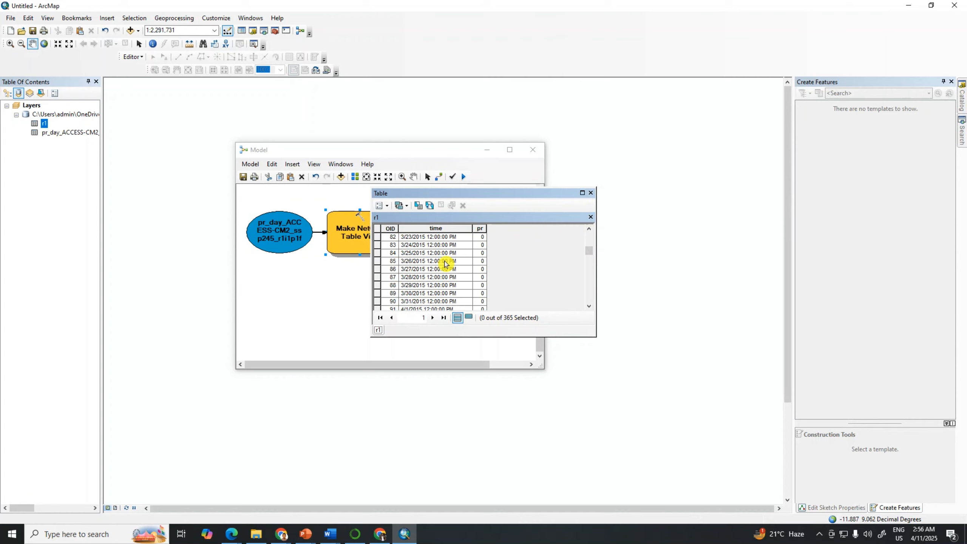
pyautogui.click(590, 192)
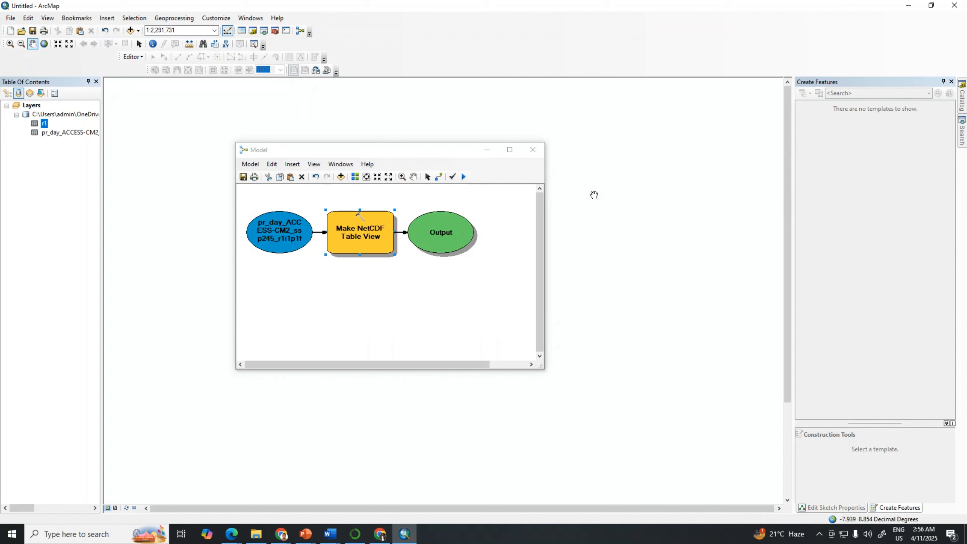
# - Open the new pr_day_ACCESS-CM2_ssp245_r1i2 table, look through its daily pr values, and close it
pyautogui.rightClick(69, 133)
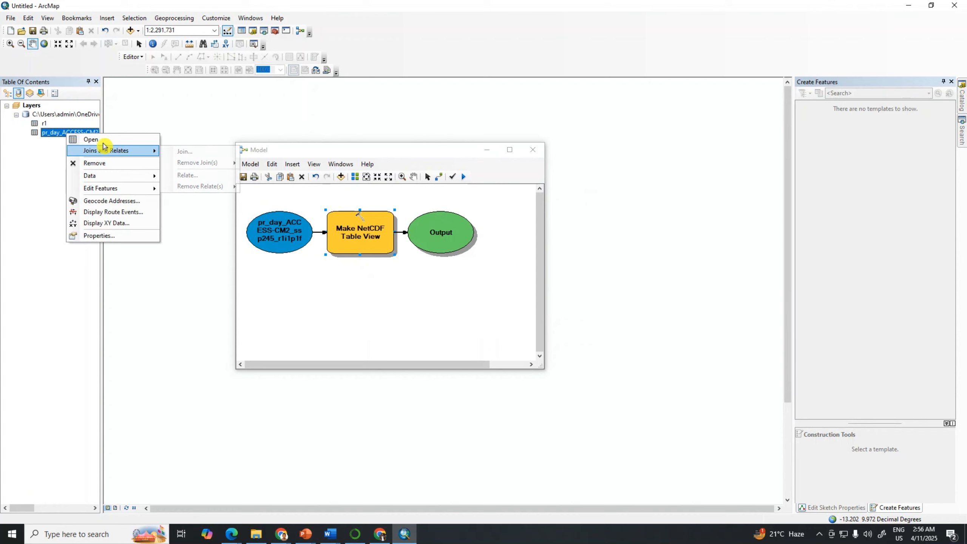
pyautogui.click(91, 137)
pyautogui.scroll(-20, 493, 254)
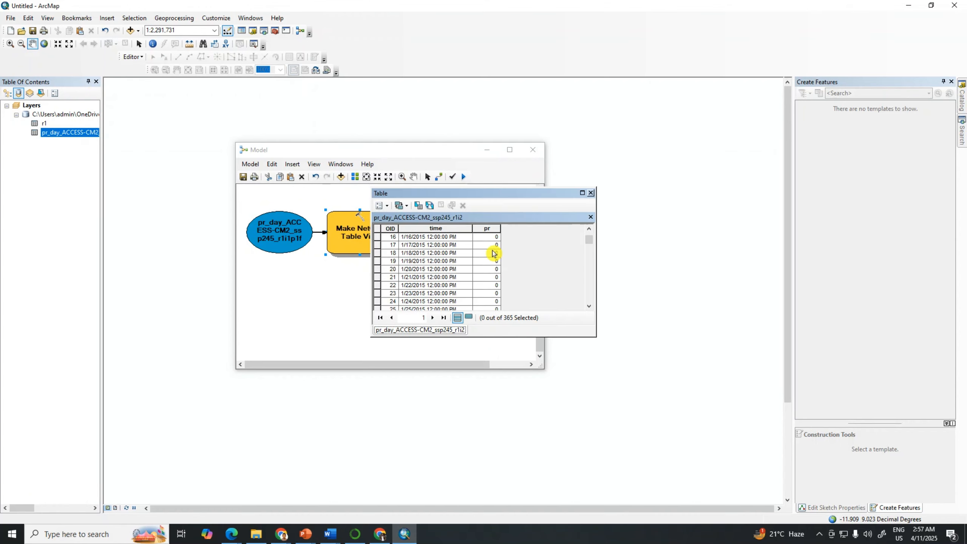
pyautogui.scroll(-5, 493, 253)
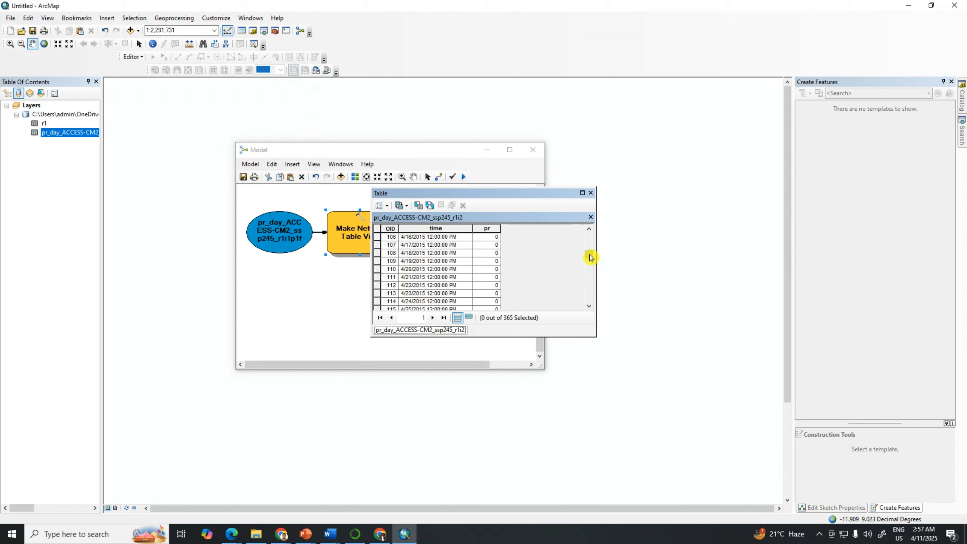
pyautogui.moveTo(590, 258); pyautogui.dragTo(586, 234)
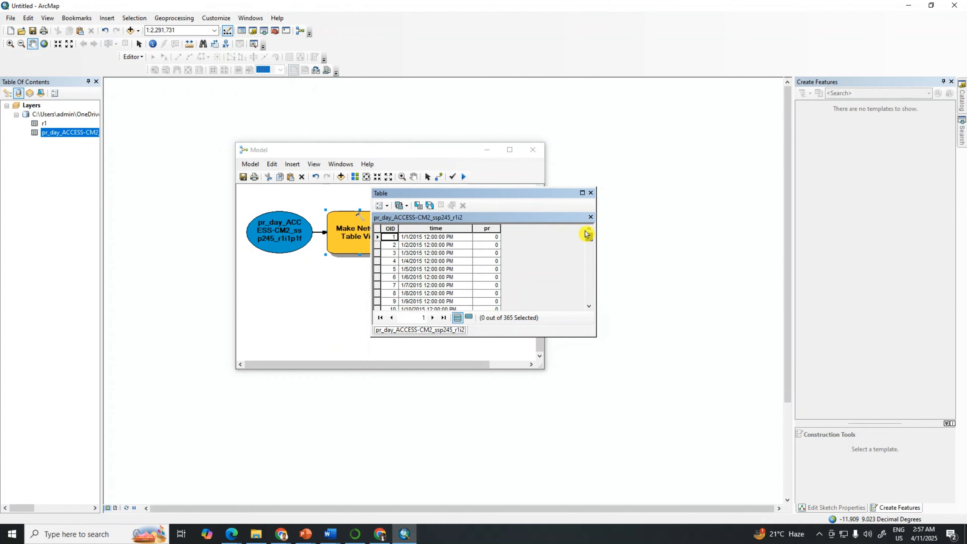
pyautogui.click(591, 192)
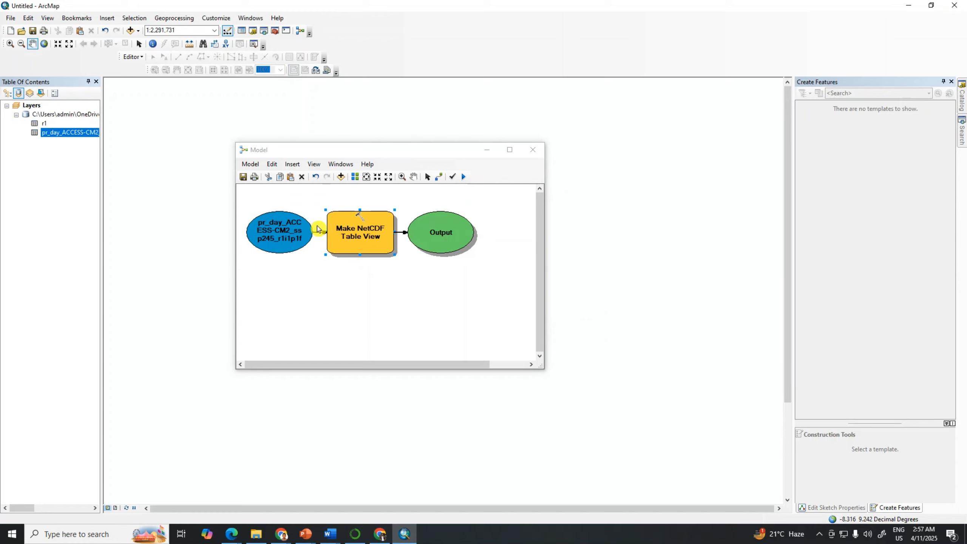
# - Set the lon value of the Make NetCDF Table View tool to 37.9, accept the parameters, and run the model
pyautogui.doubleClick(346, 237)
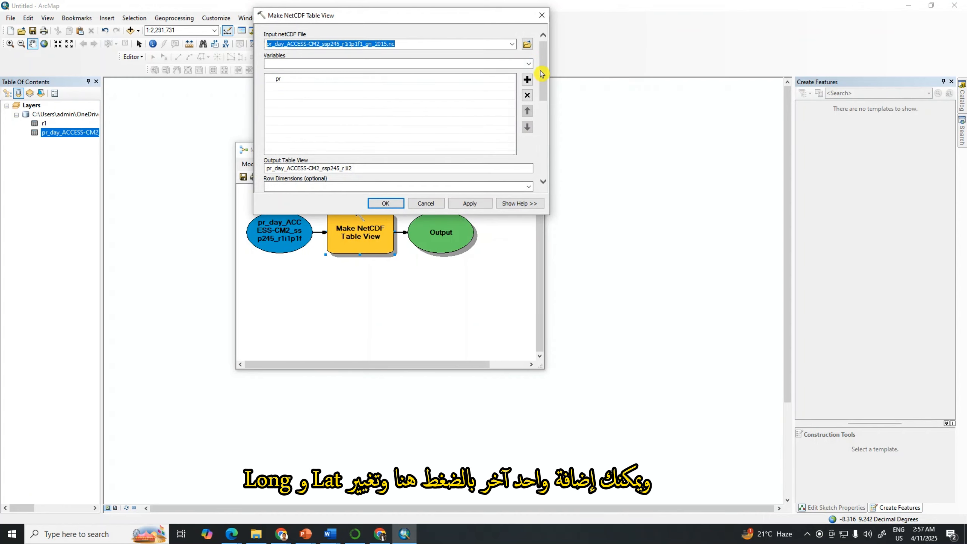
pyautogui.moveTo(544, 78); pyautogui.dragTo(543, 144)
pyautogui.click(414, 140)
pyautogui.press('BackSpace')
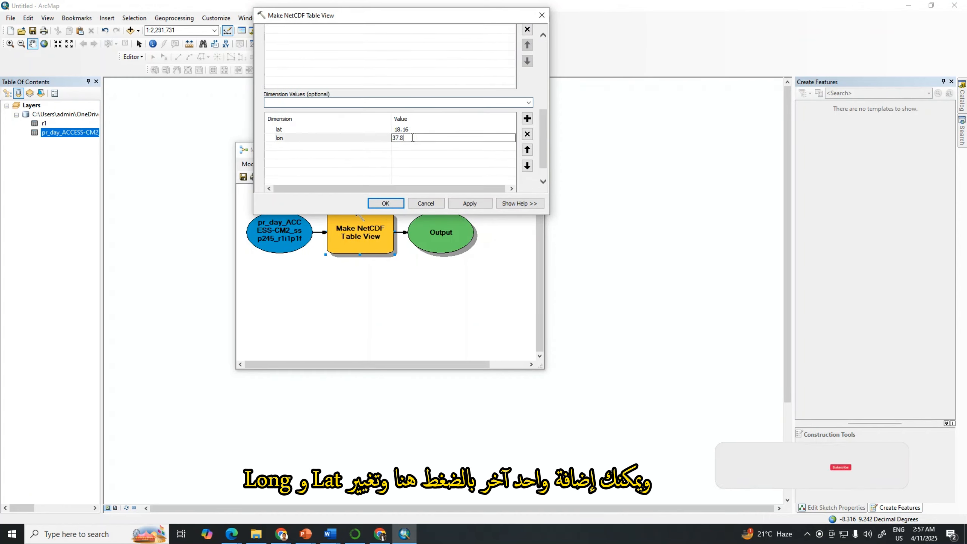
pyautogui.write('9')
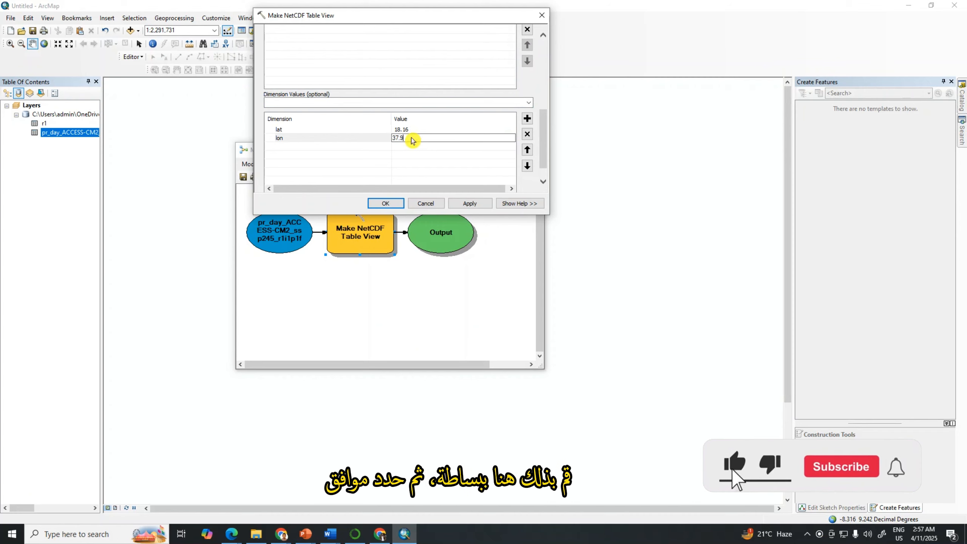
pyautogui.click(376, 205)
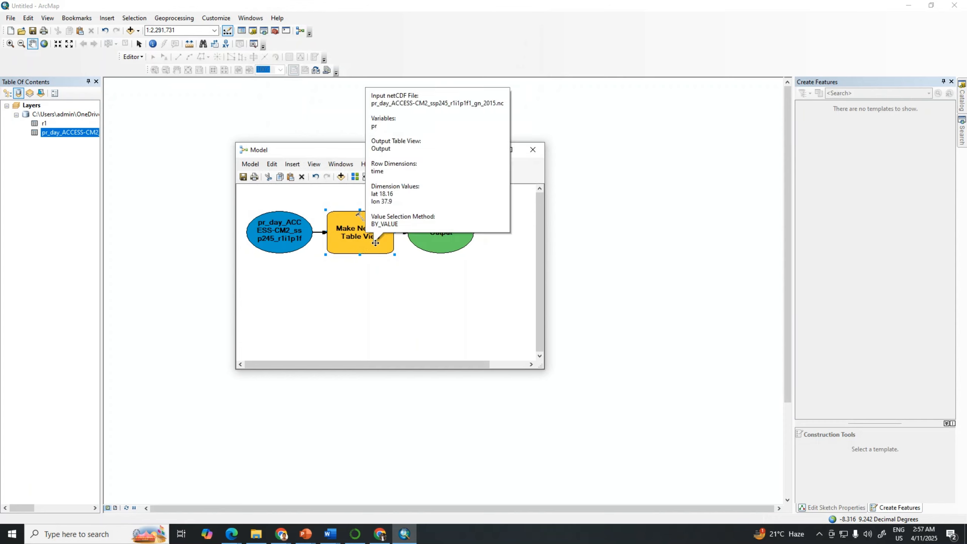
pyautogui.click(250, 164)
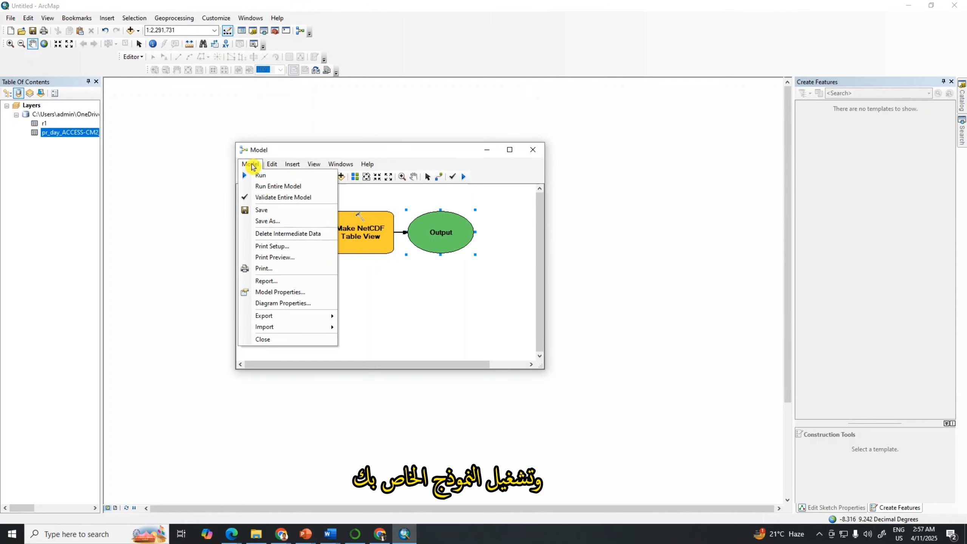
pyautogui.click(265, 179)
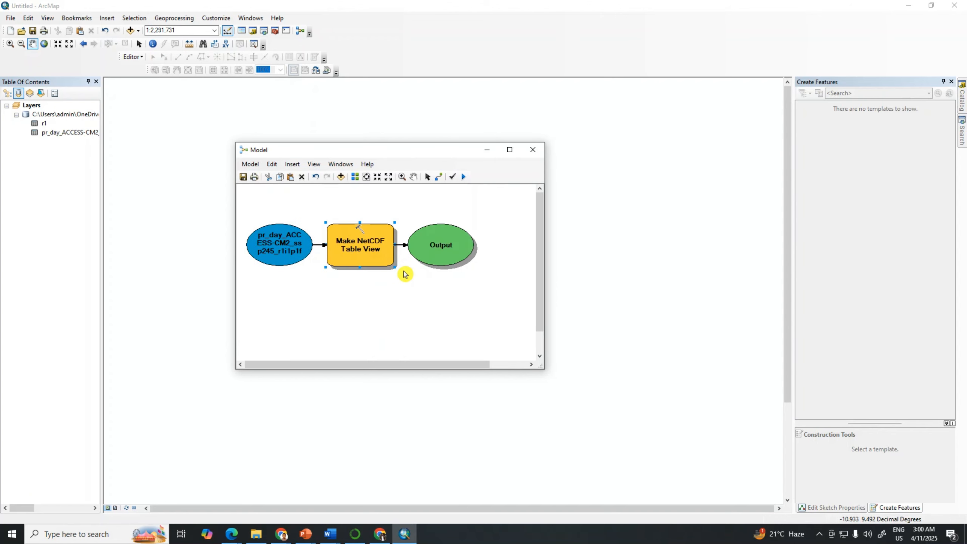